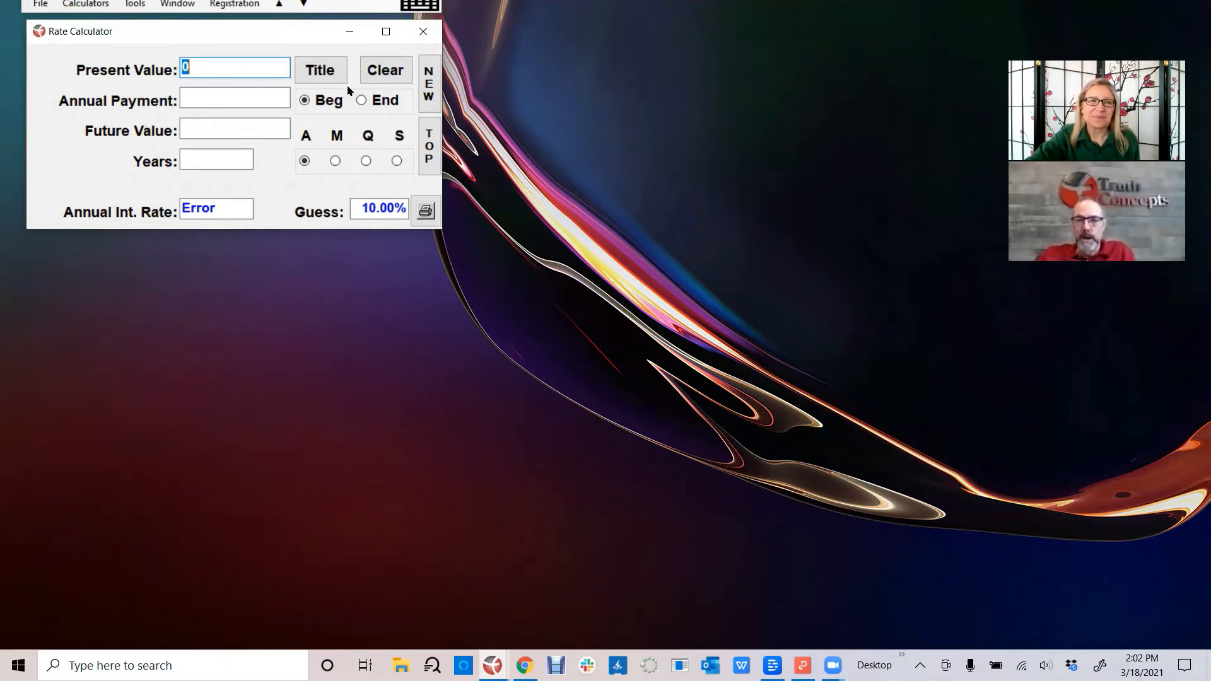
left_click(83, 5)
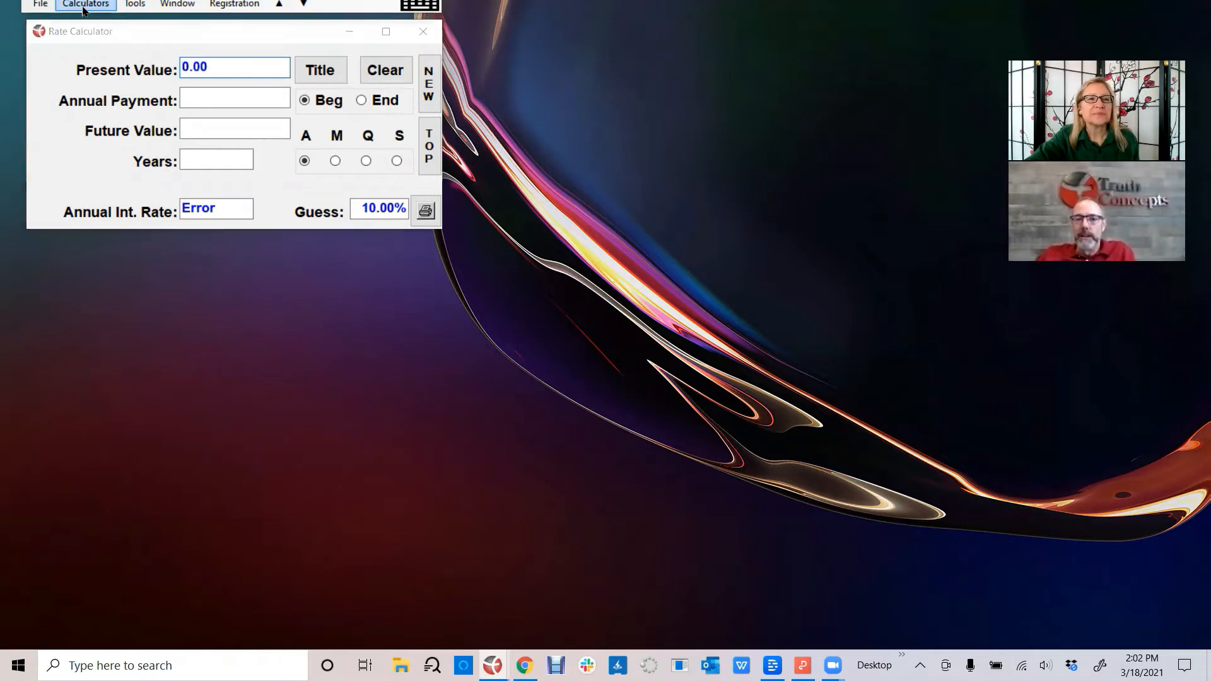
mouse_move(103, 41)
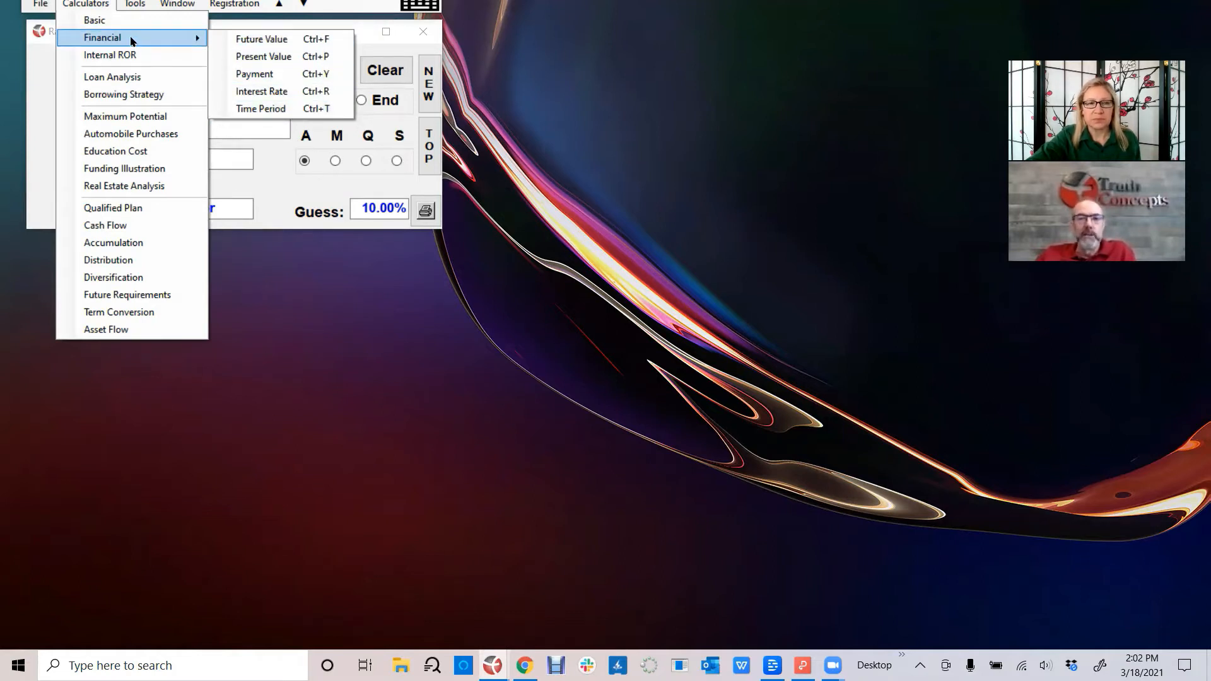
left_click(34, 110)
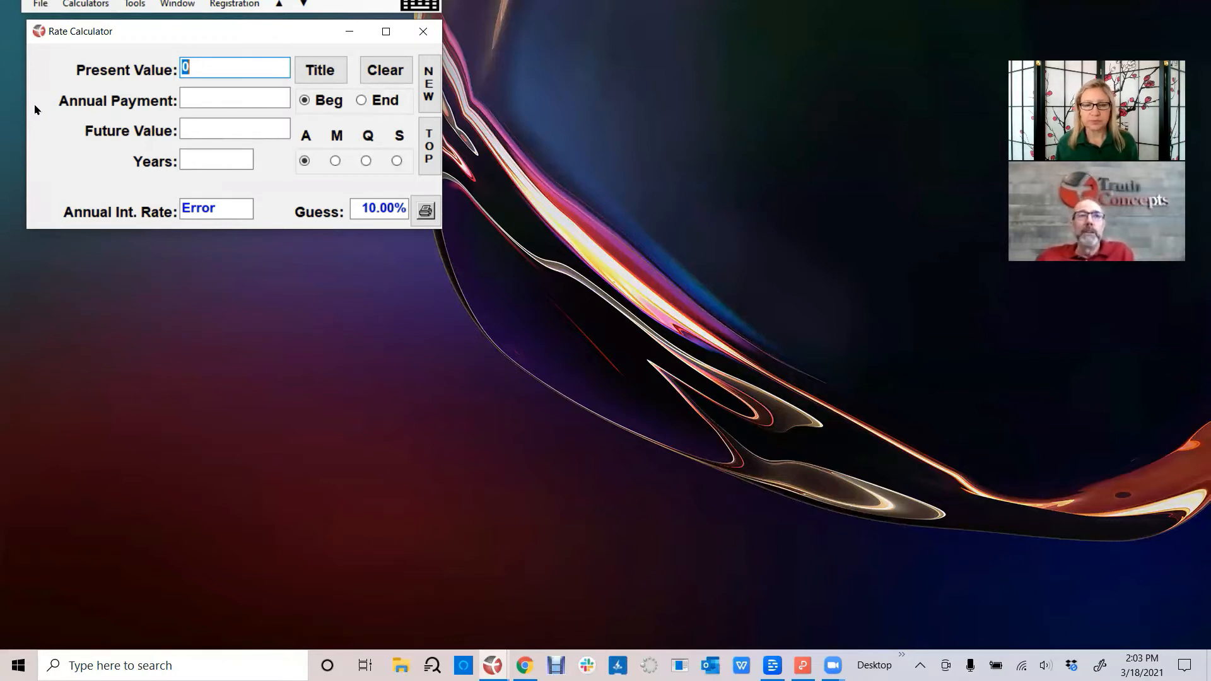
left_click(97, 6)
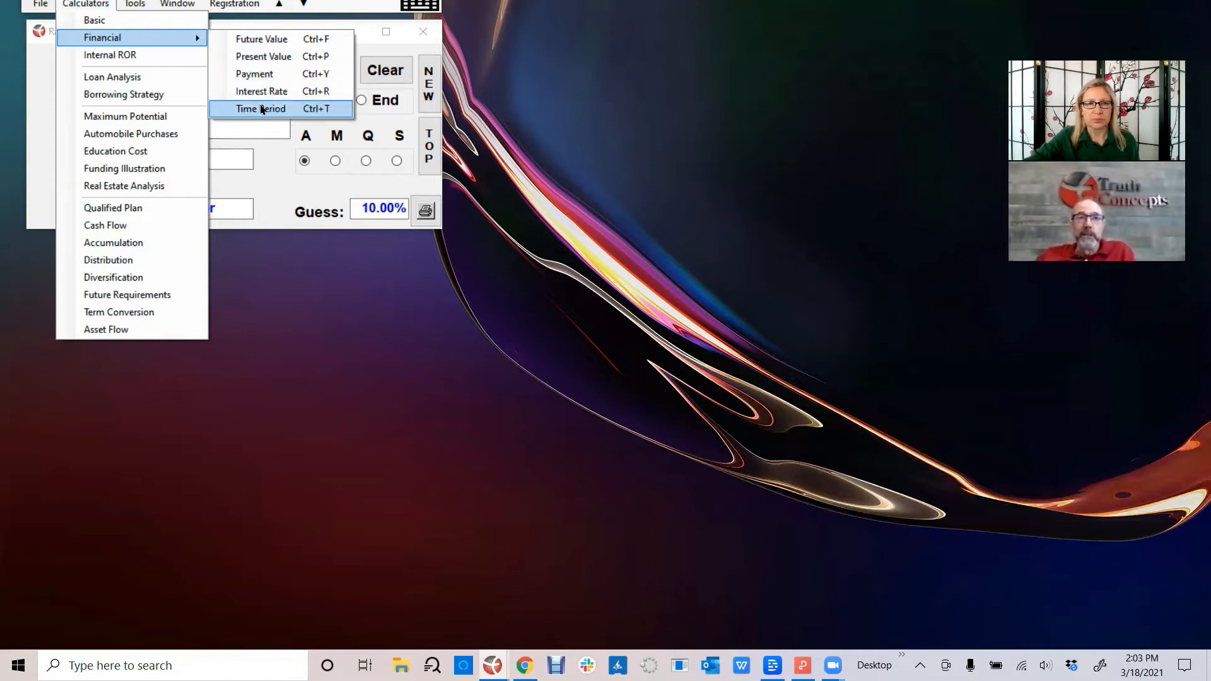
left_click(270, 183)
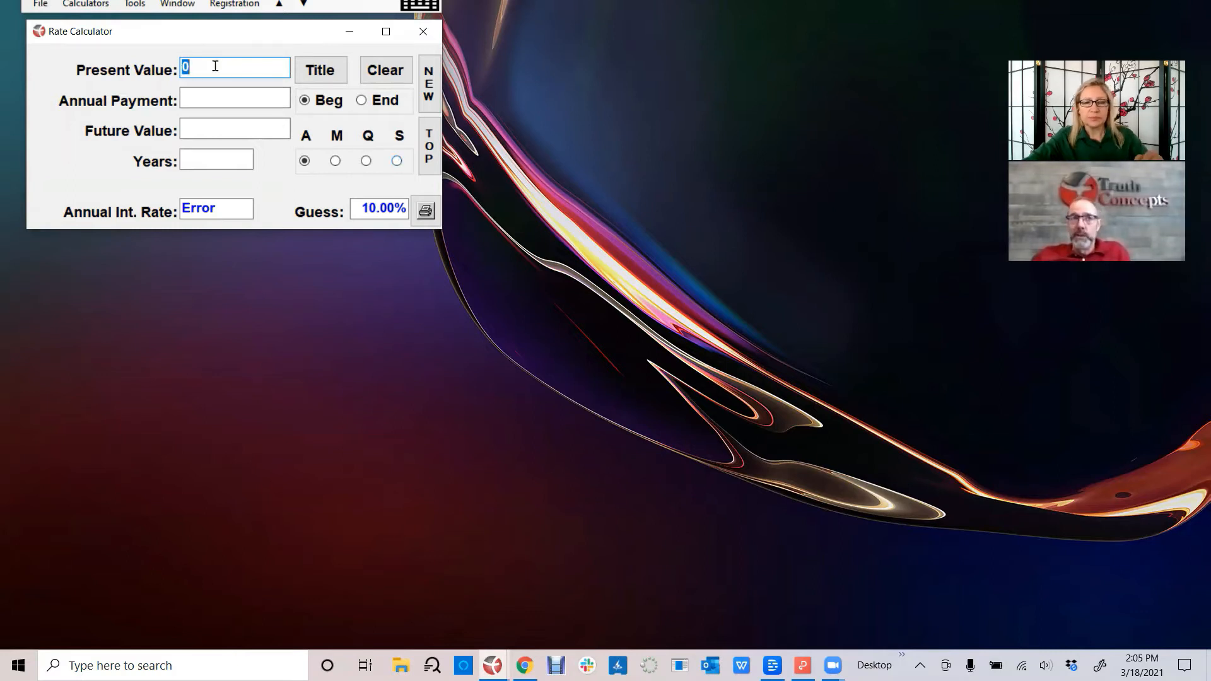
- Enter -100000 as the present value in the Rate Calculator
type("-10000")
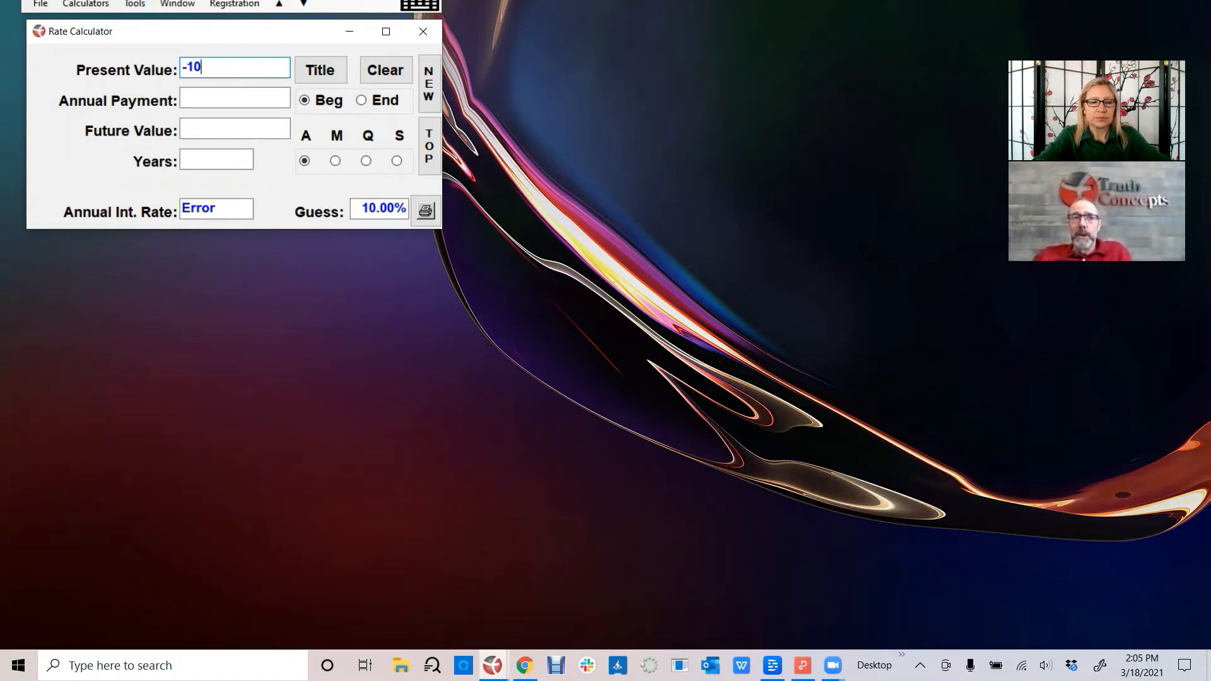
type("0")
key("Tab")
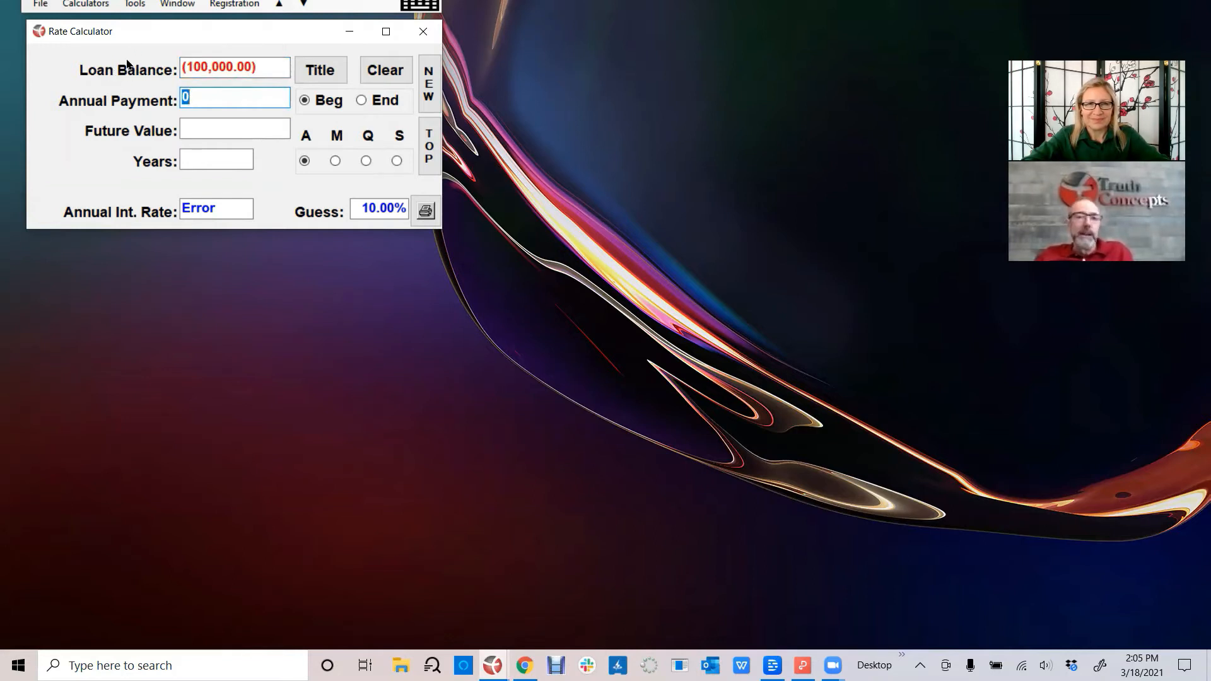
- Change the Rate Calculator's present value to 100,000 and enter -10000 as the annual payment
left_click(264, 60)
type("100,000")
key("Tab")
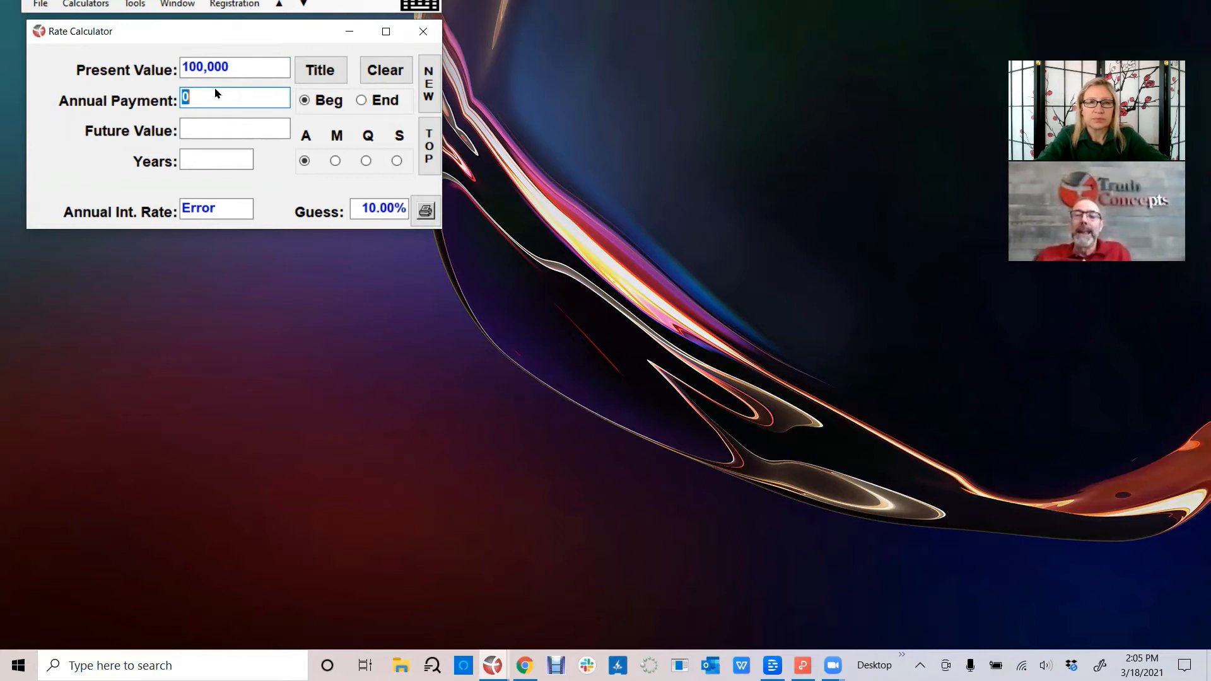
type("-")
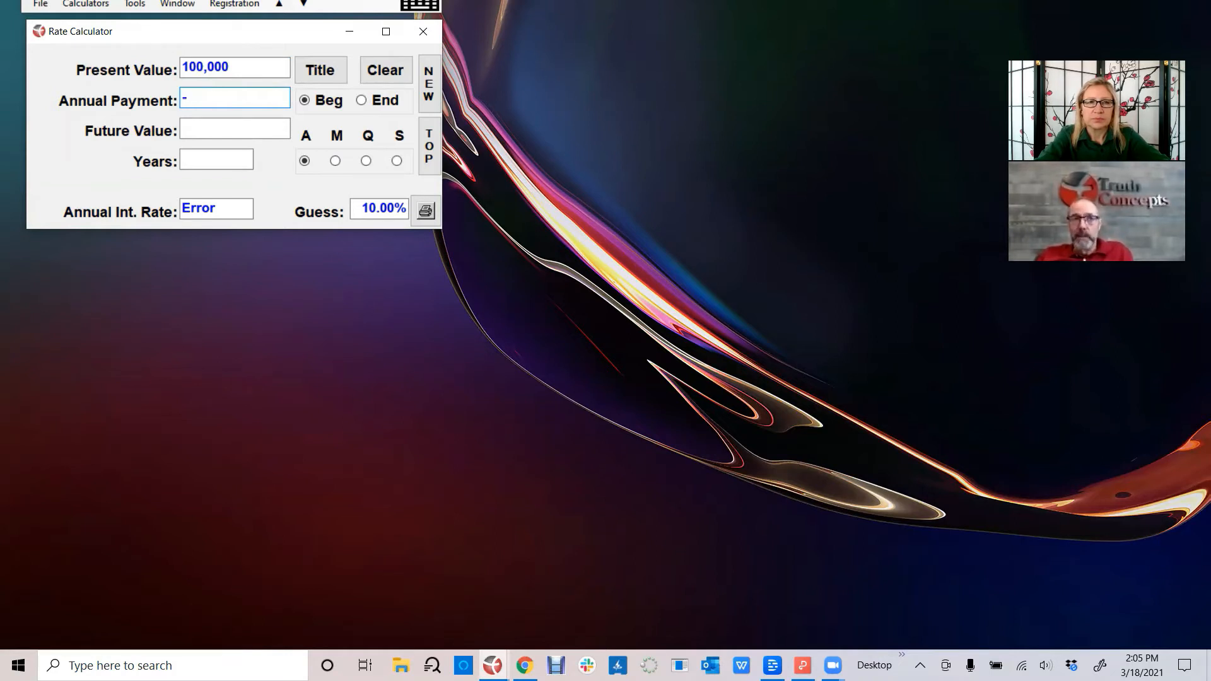
type("10000")
key("Tab")
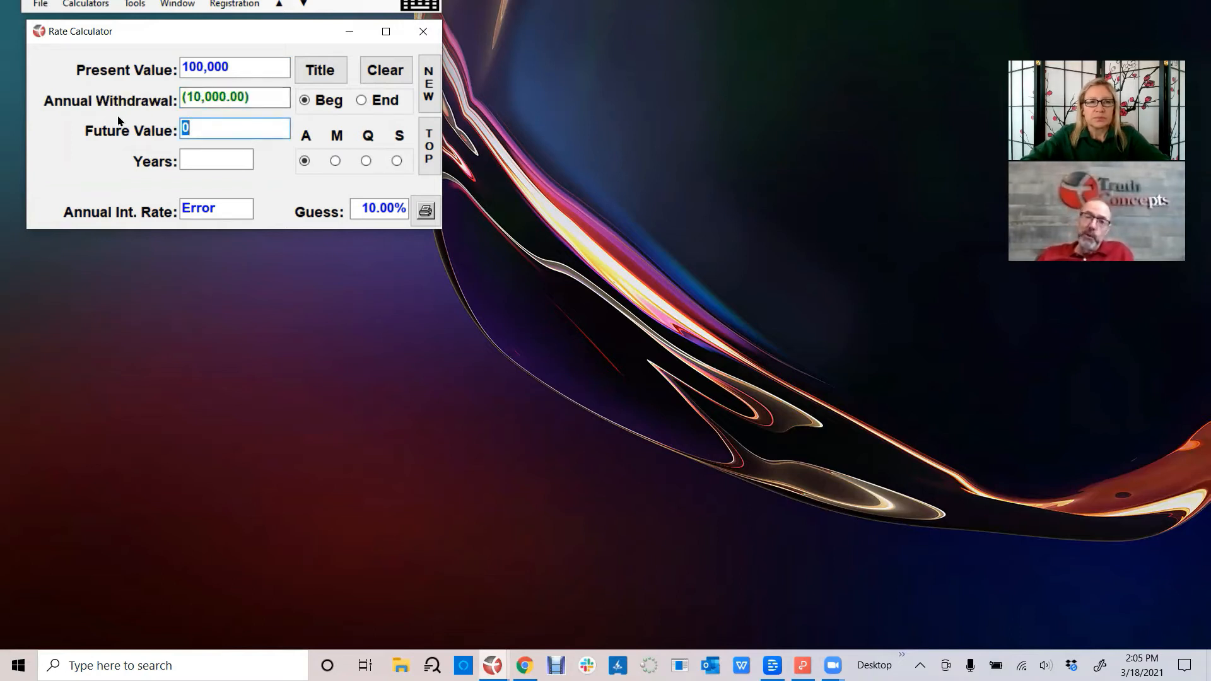
- Clear all entries in the Rate Calculator
left_click(264, 94)
double_click(264, 94)
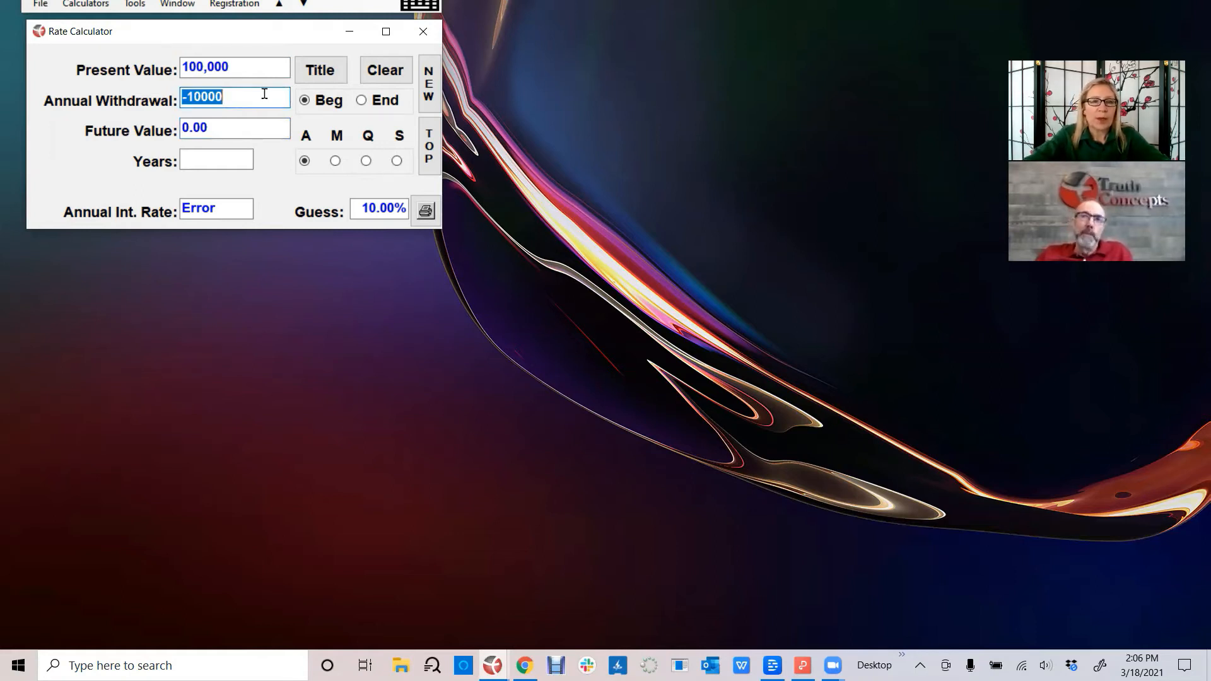
left_click(383, 75)
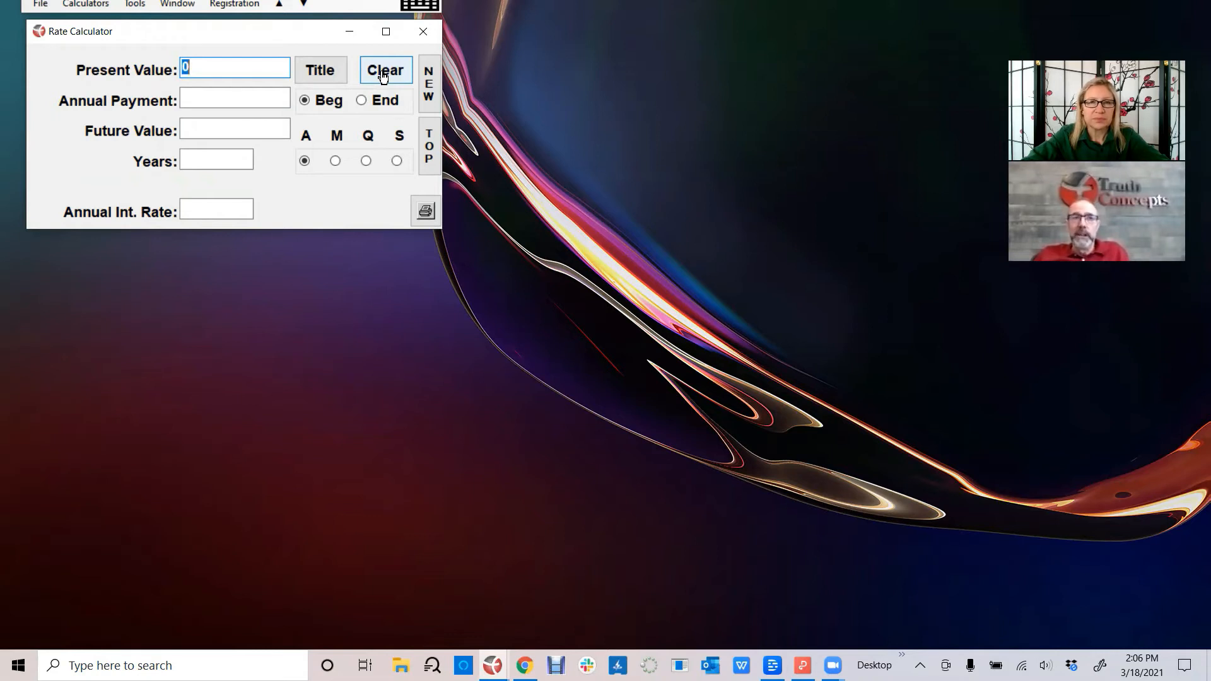
- In the Rate Calculator, set the present value to 100,000, the annual payment to 10,000 and the future value to 1,000,000
type("100000")
key("Tab")
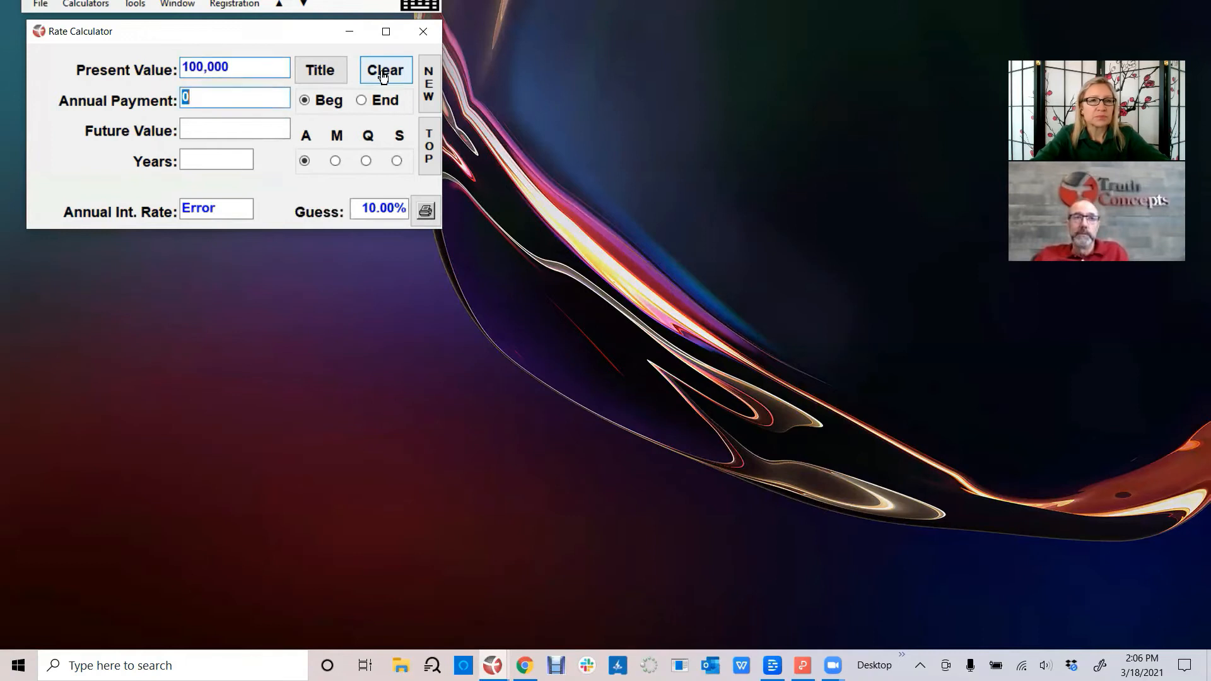
type("10000")
key("Tab")
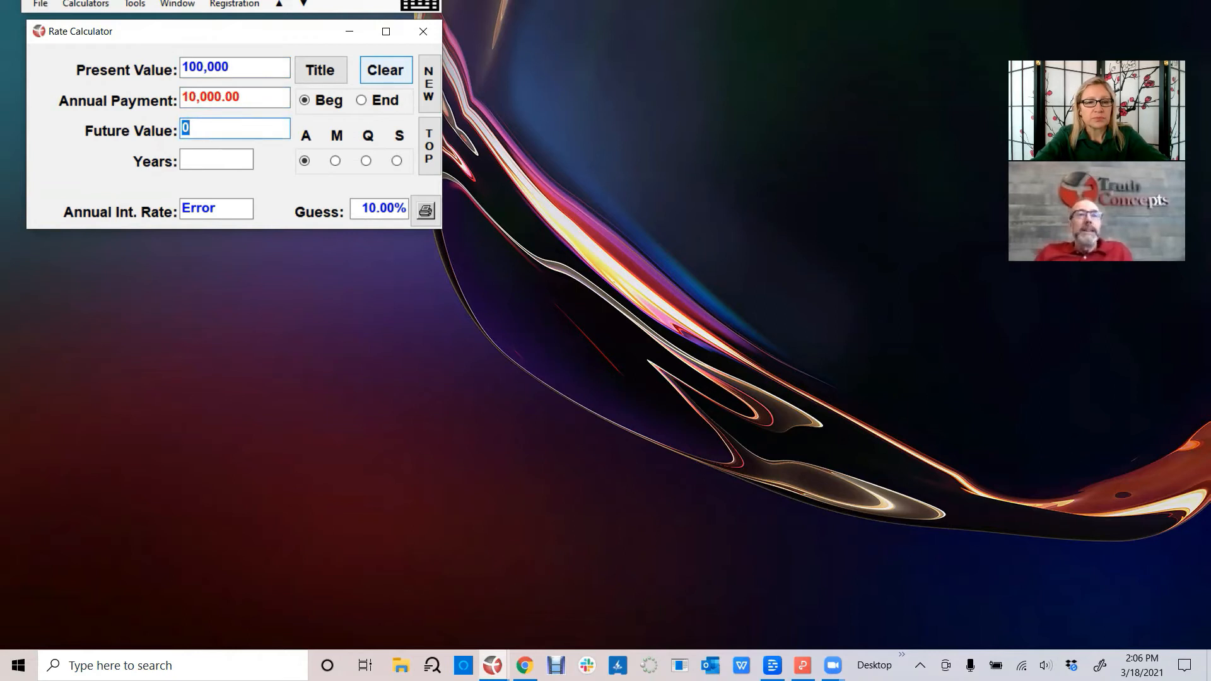
type("1000000")
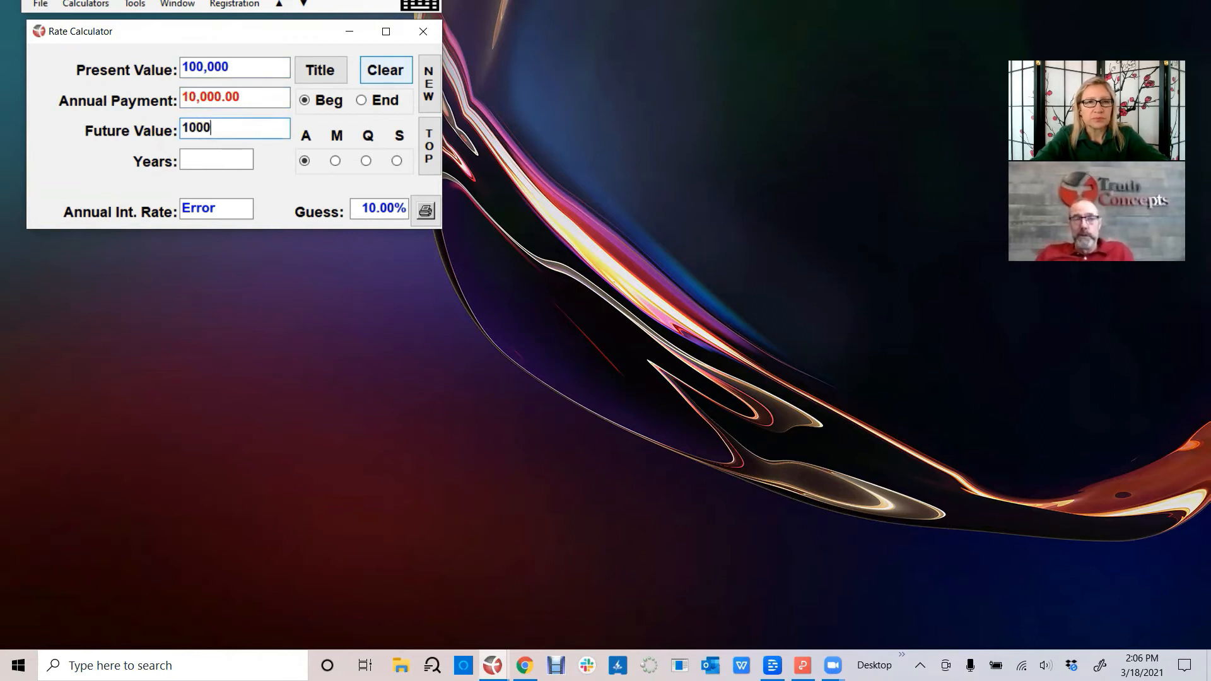
key("Tab")
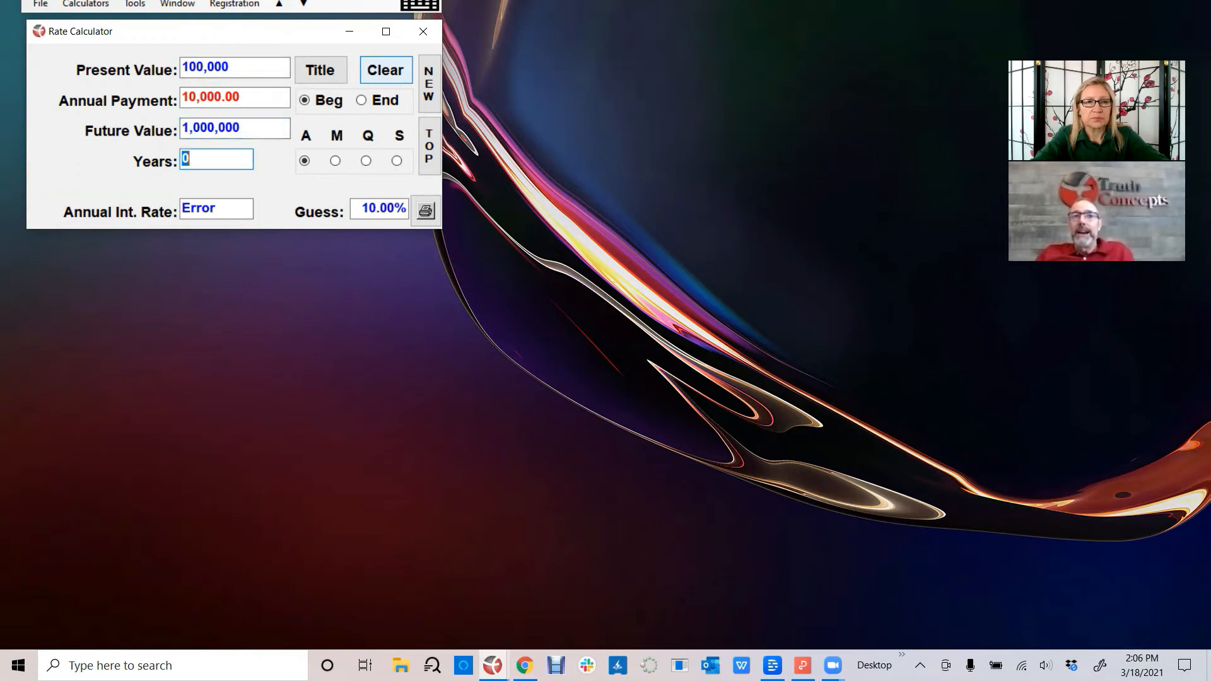
- Set the Rate Calculator's period to 10 years and calculate the annual interest rate
type("20")
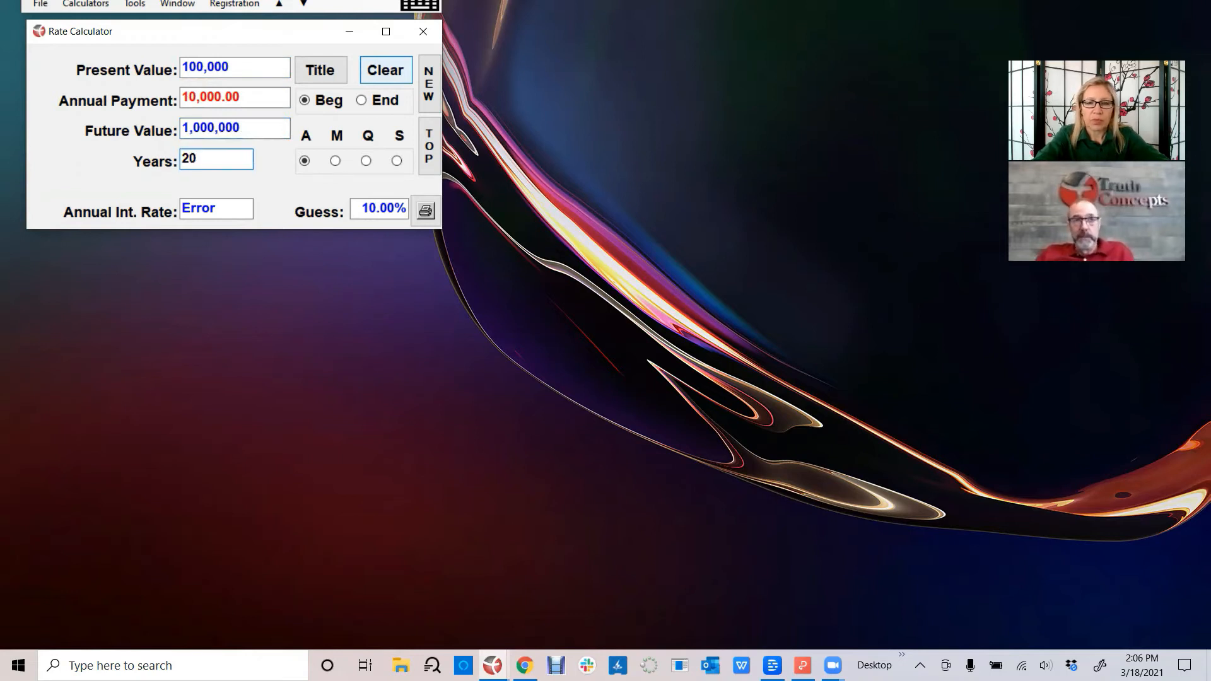
key("BackSpace")
key("BackSpace")
type("10")
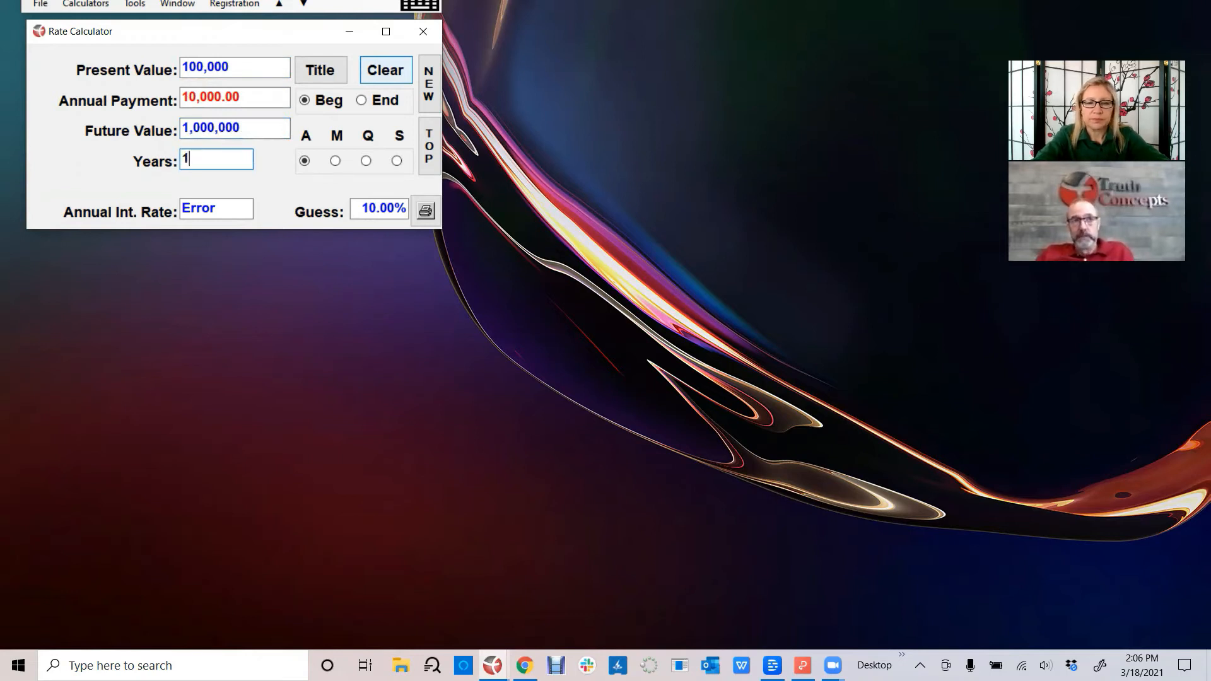
key("Tab")
key("Tab")
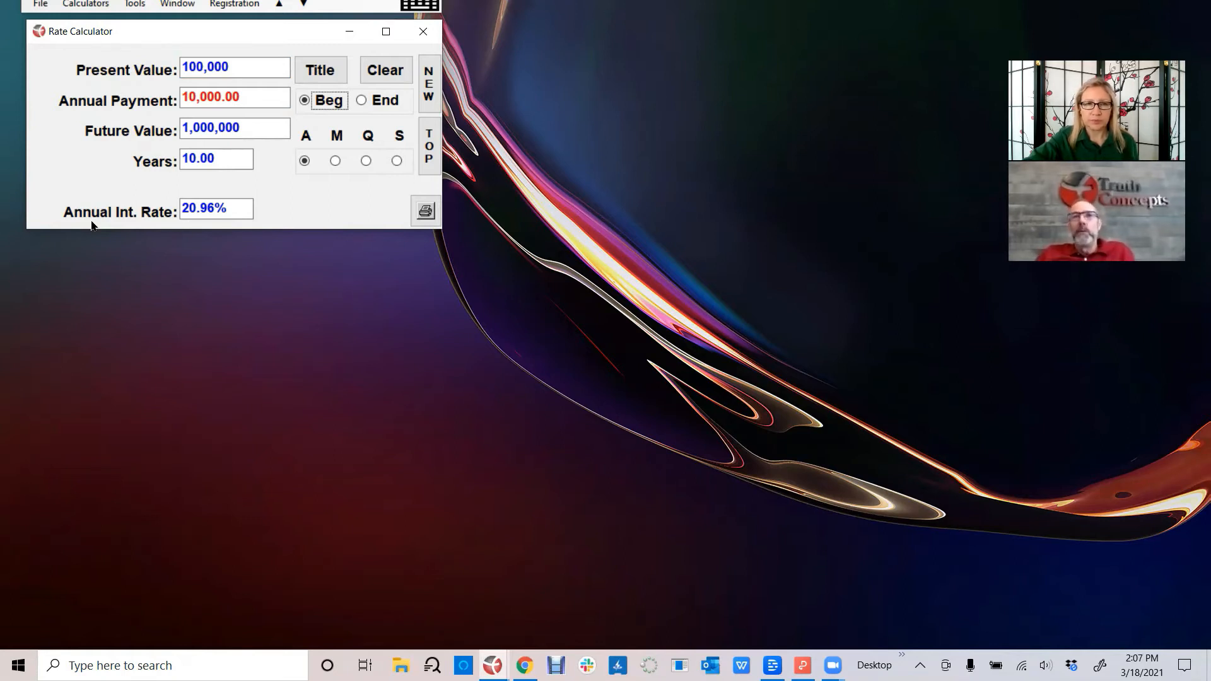
- Open the Payment Calculator alongside the Rate Calculator
left_click(89, 105)
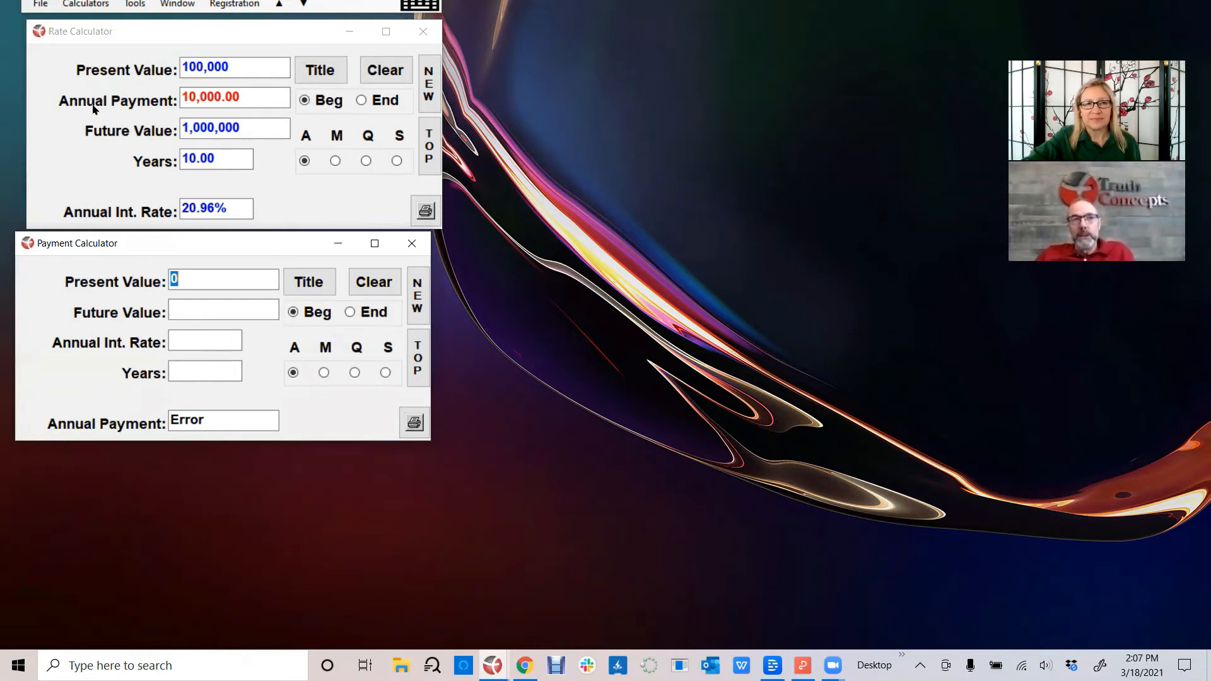
left_click(85, 7)
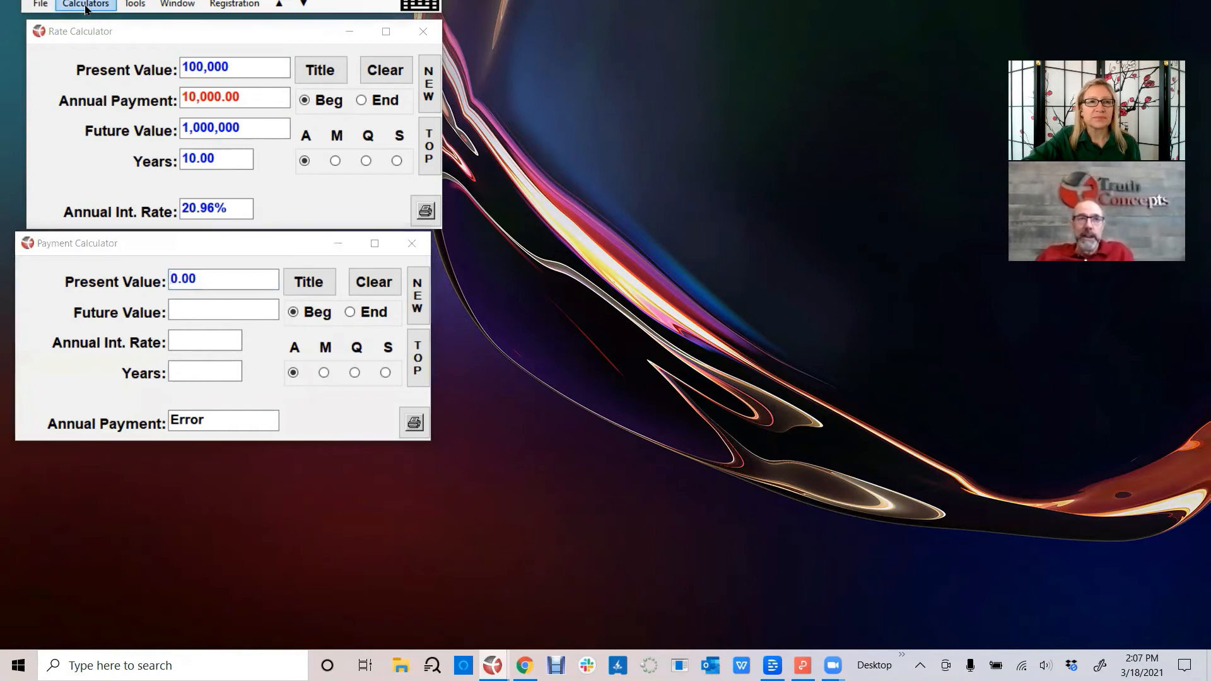
mouse_move(93, 44)
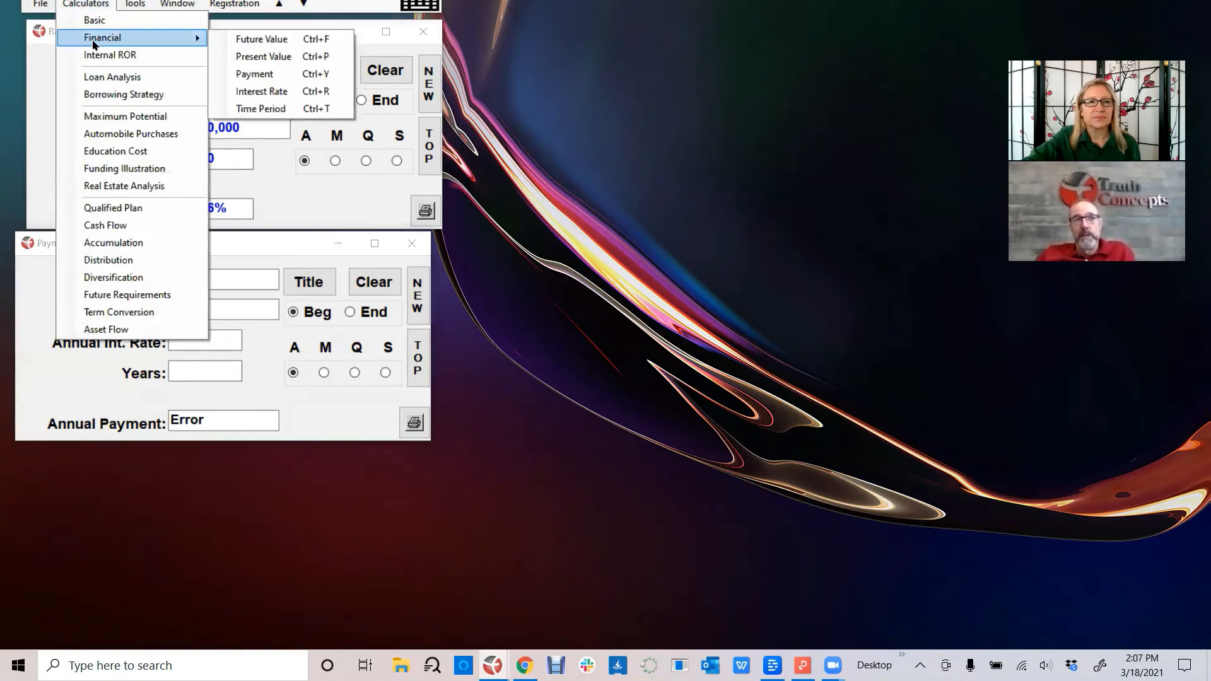
left_click(264, 213)
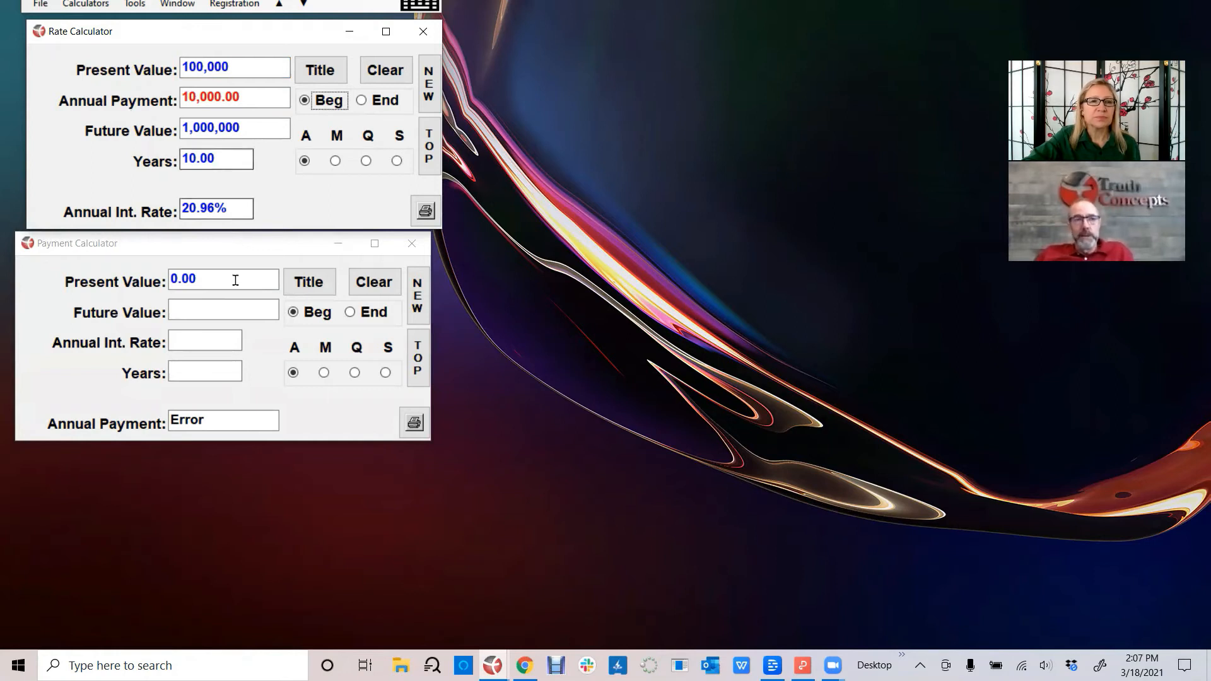
- In the Payment Calculator, set the present value to 100,000 and the future value to 1,000,000
left_click(215, 277)
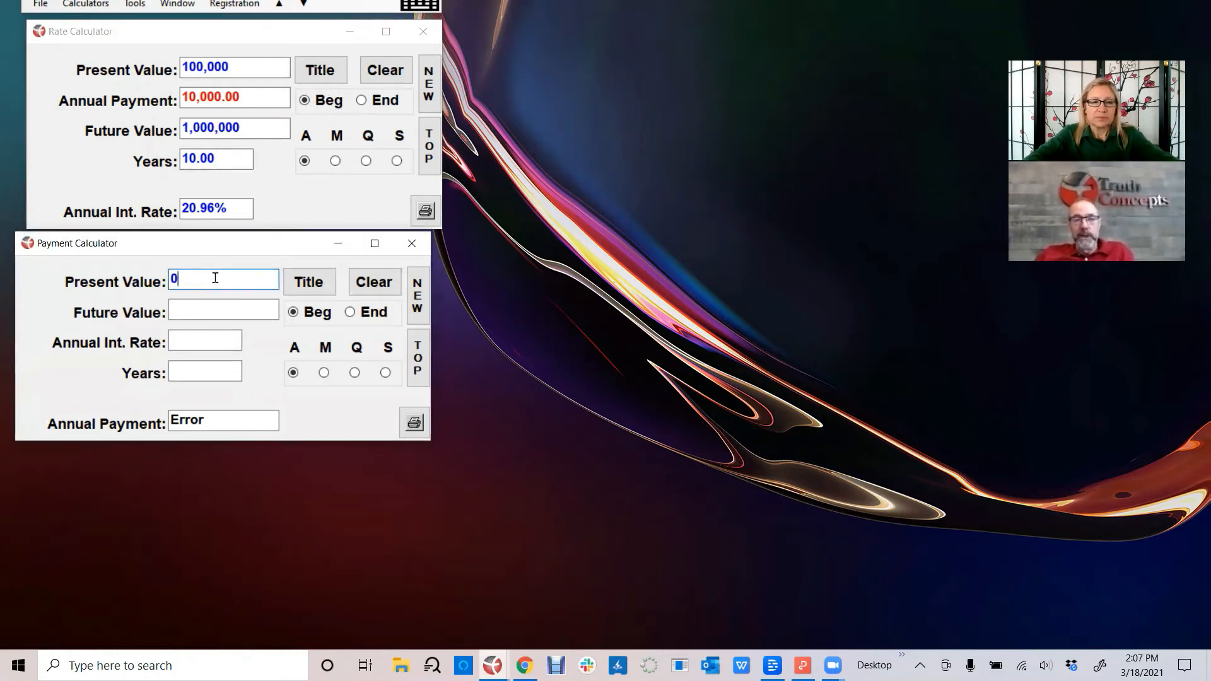
key("BackSpace")
type("100,")
type("0000")
key("Tab")
type("1000000")
key("Tab")
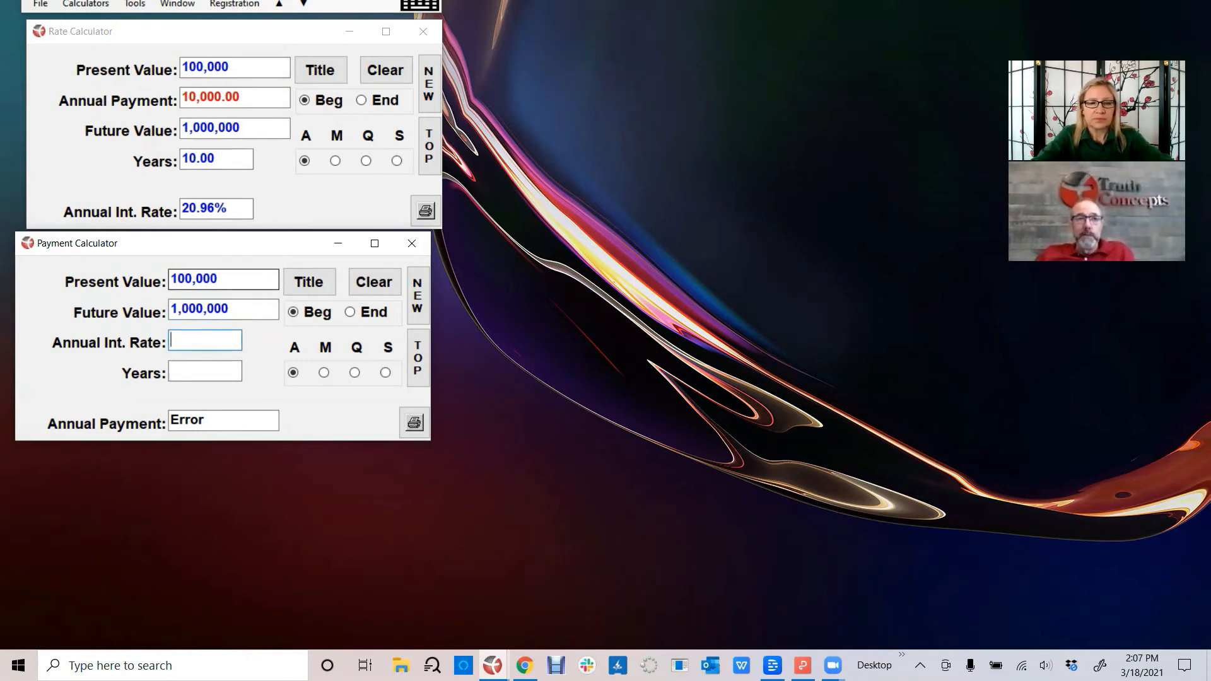
- Set the Payment Calculator's annual interest rate to 20.96% and its period to 10 years to calculate the annual payment
type("20.96")
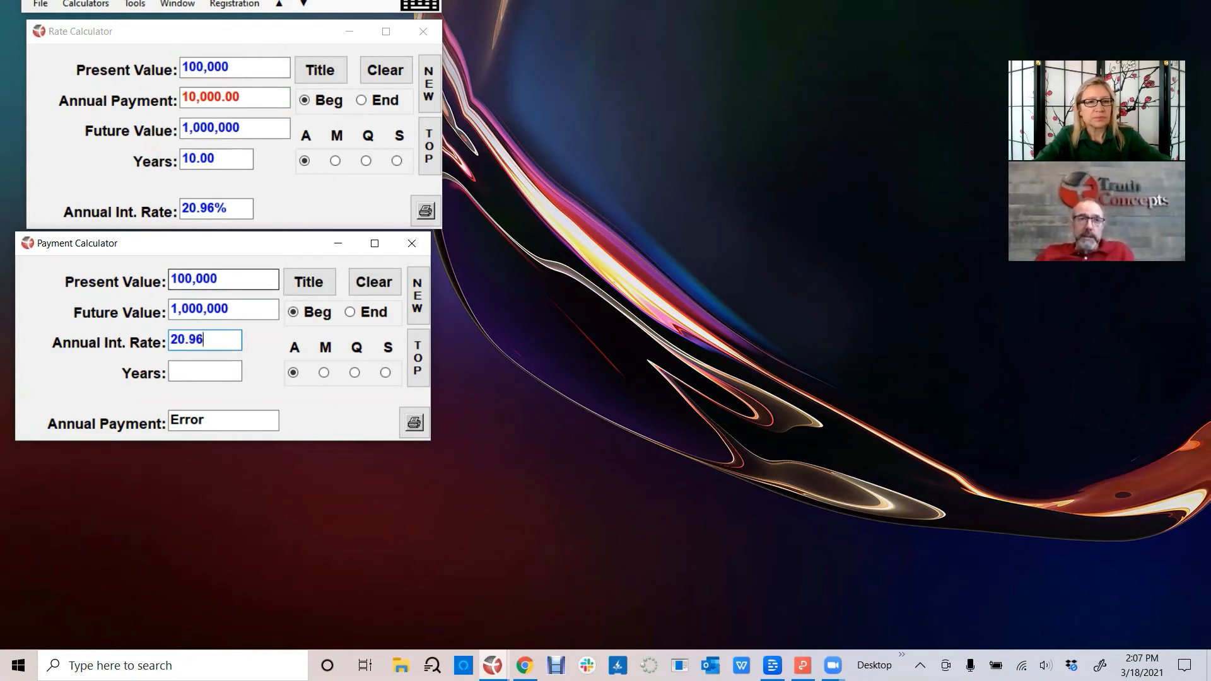
key("Tab")
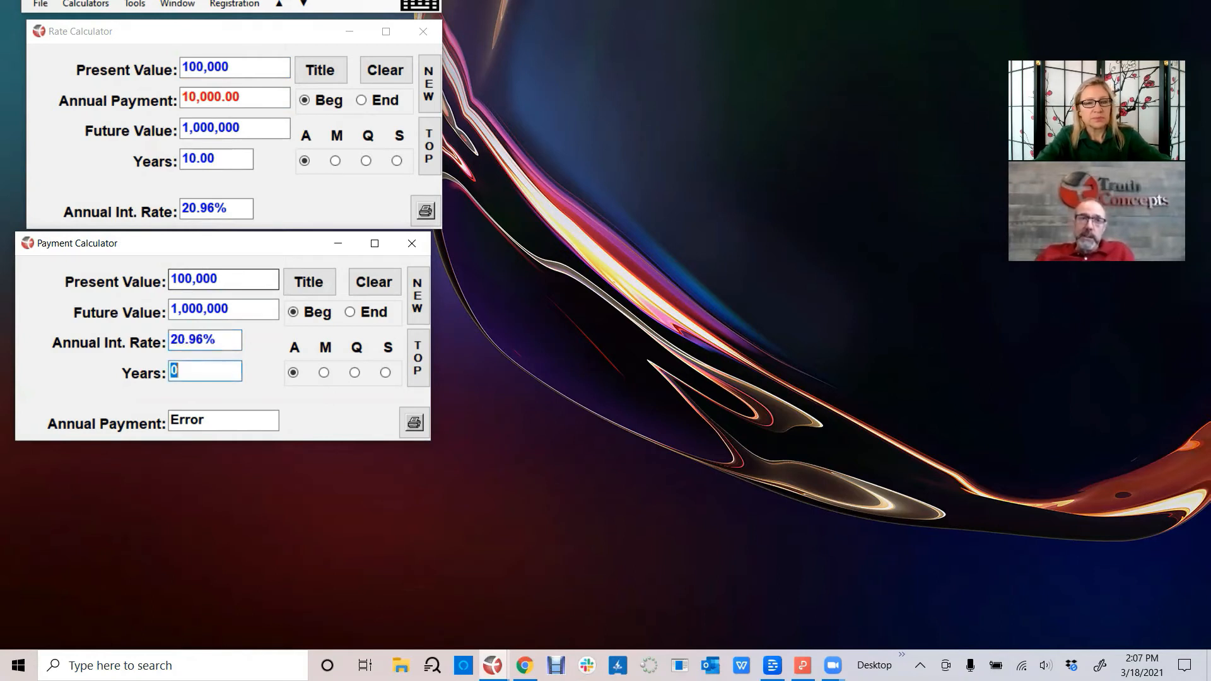
type("10")
key("Tab")
key("Tab")
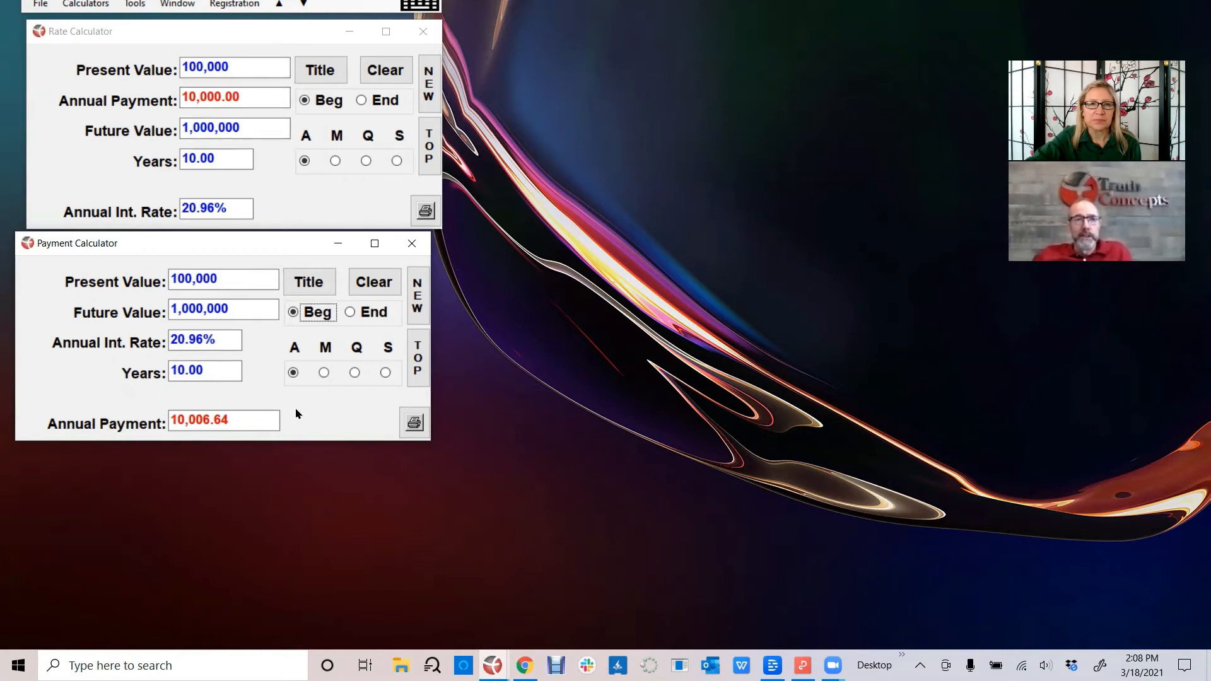
- Copy the full-precision annual interest rate from the Rate Calculator
left_click(232, 340)
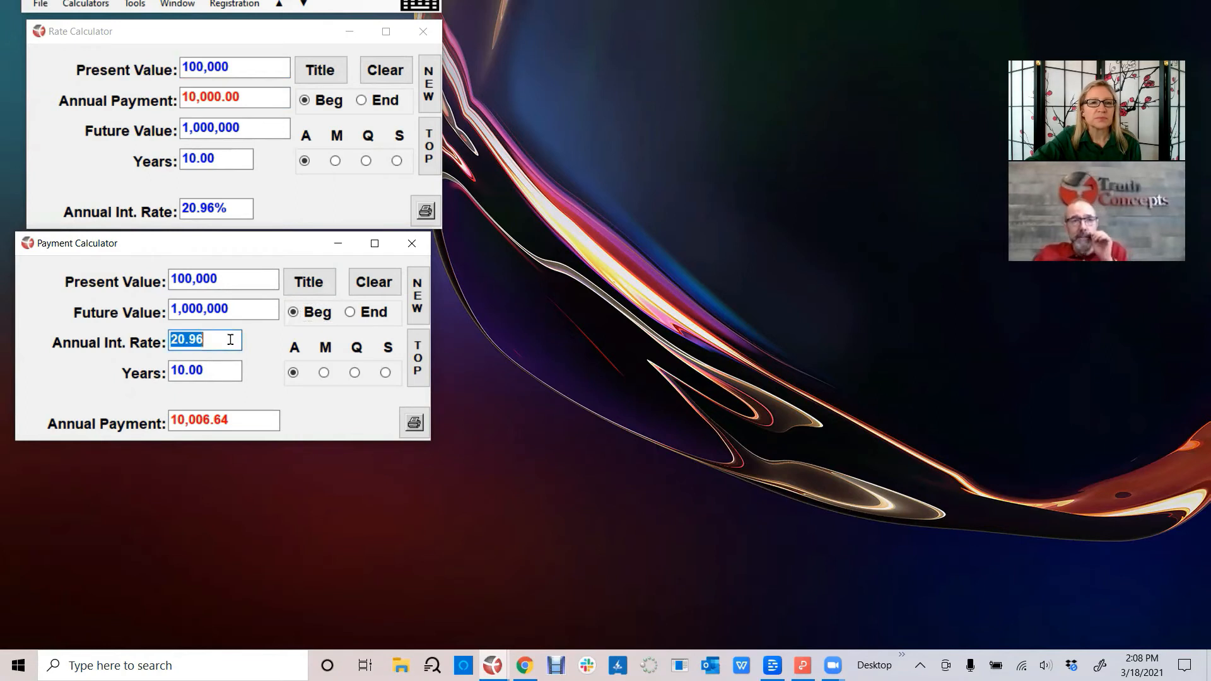
left_click(226, 208)
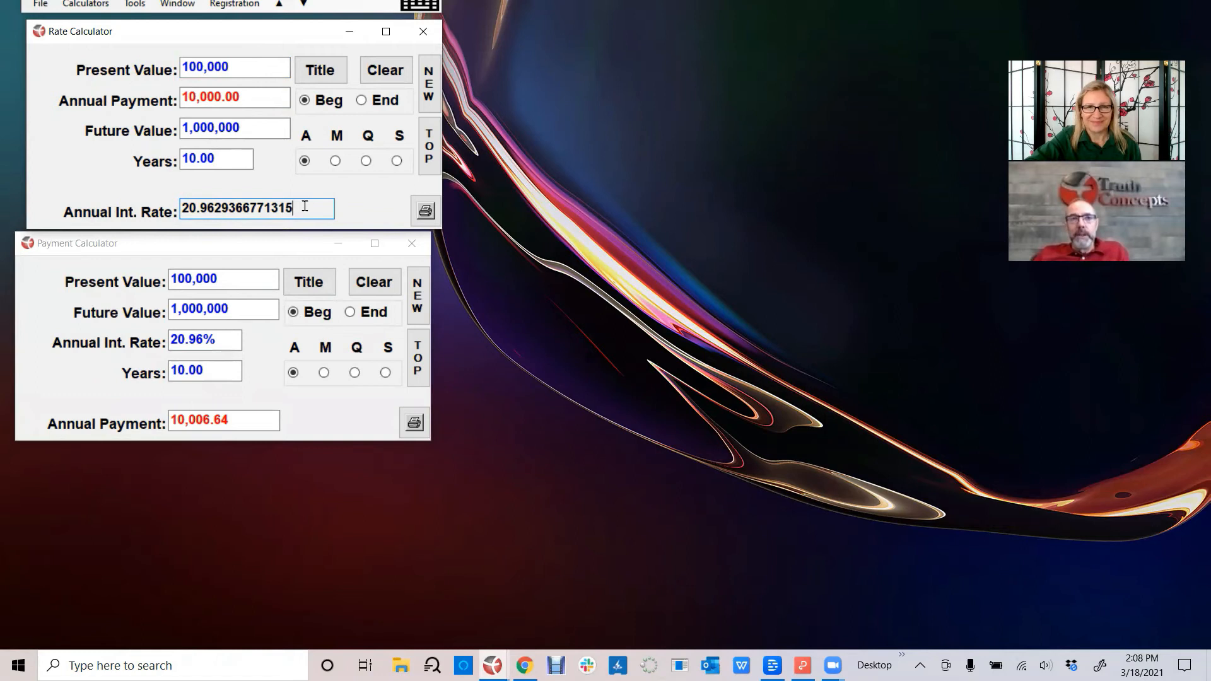
left_click_drag(305, 206, 169, 210)
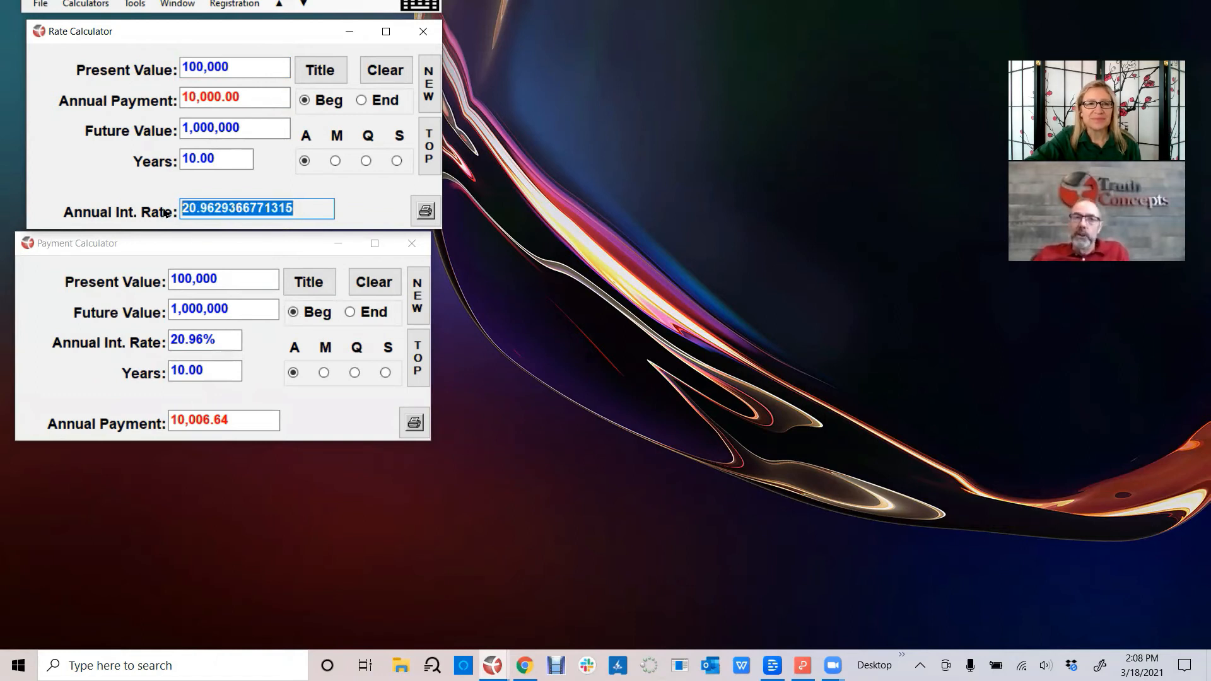
right_click(220, 208)
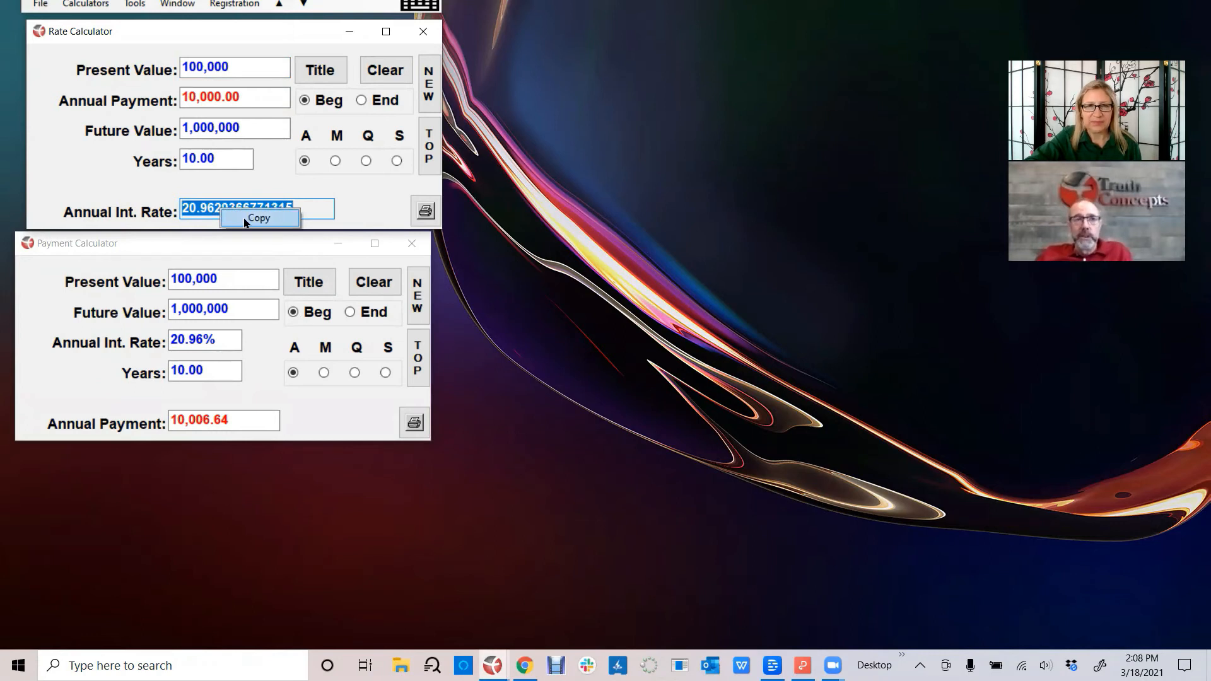
left_click(258, 218)
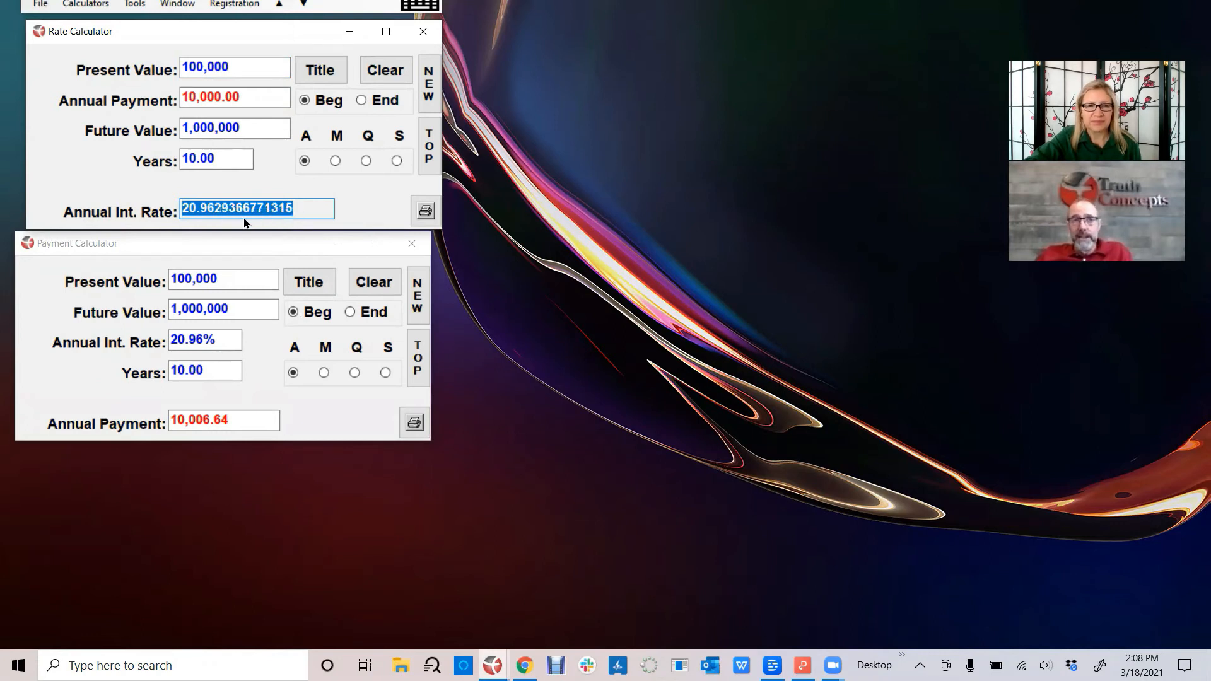
- Replace the Payment Calculator's annual interest rate with the copied full-precision rate, 20.9629366771315, and recalculate the annual payment
left_click(226, 342)
left_click_drag(210, 341, 157, 344)
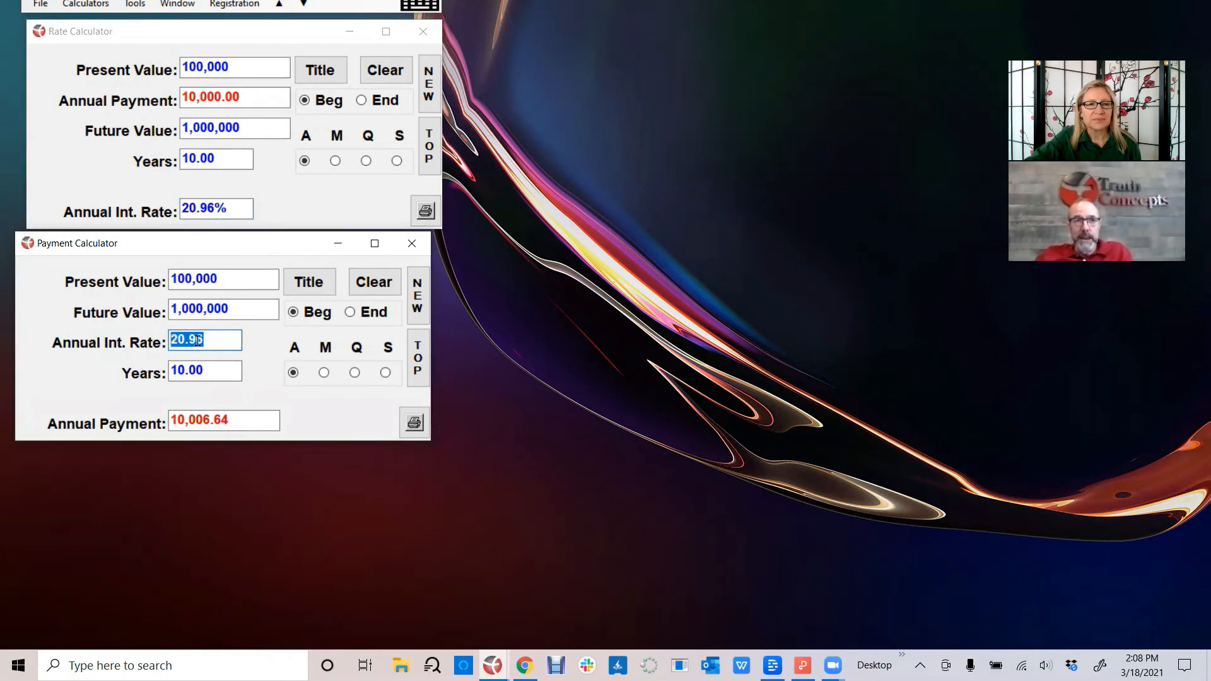
right_click(179, 341)
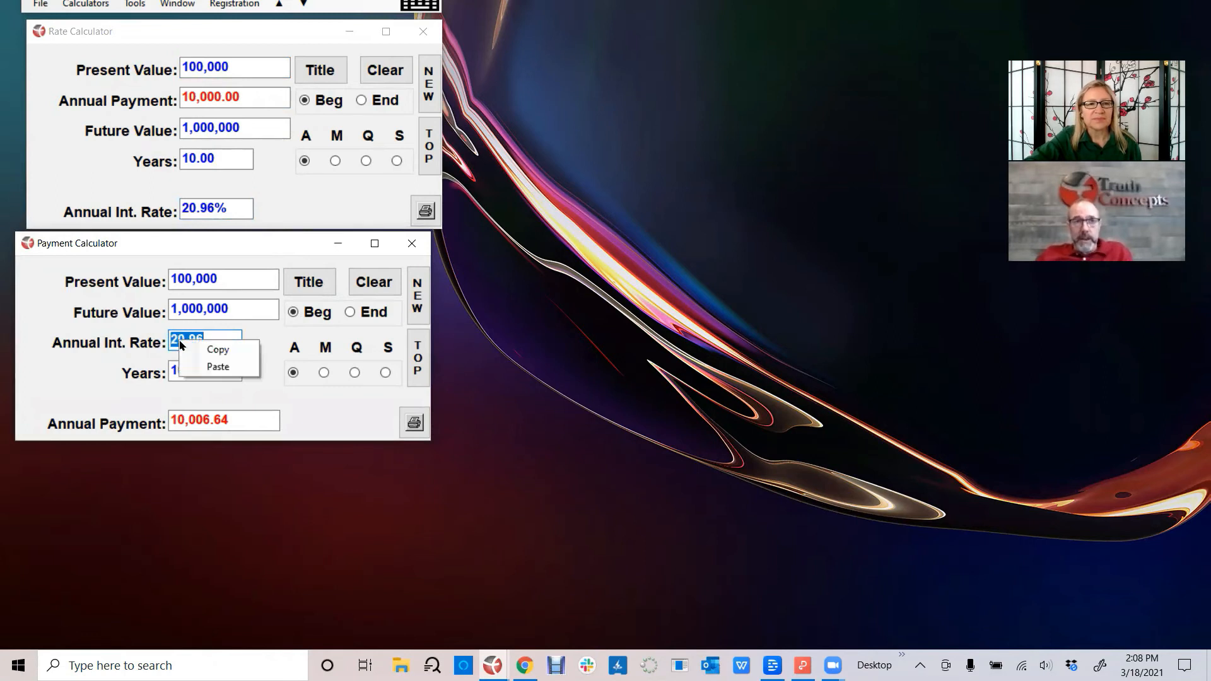
left_click(199, 368)
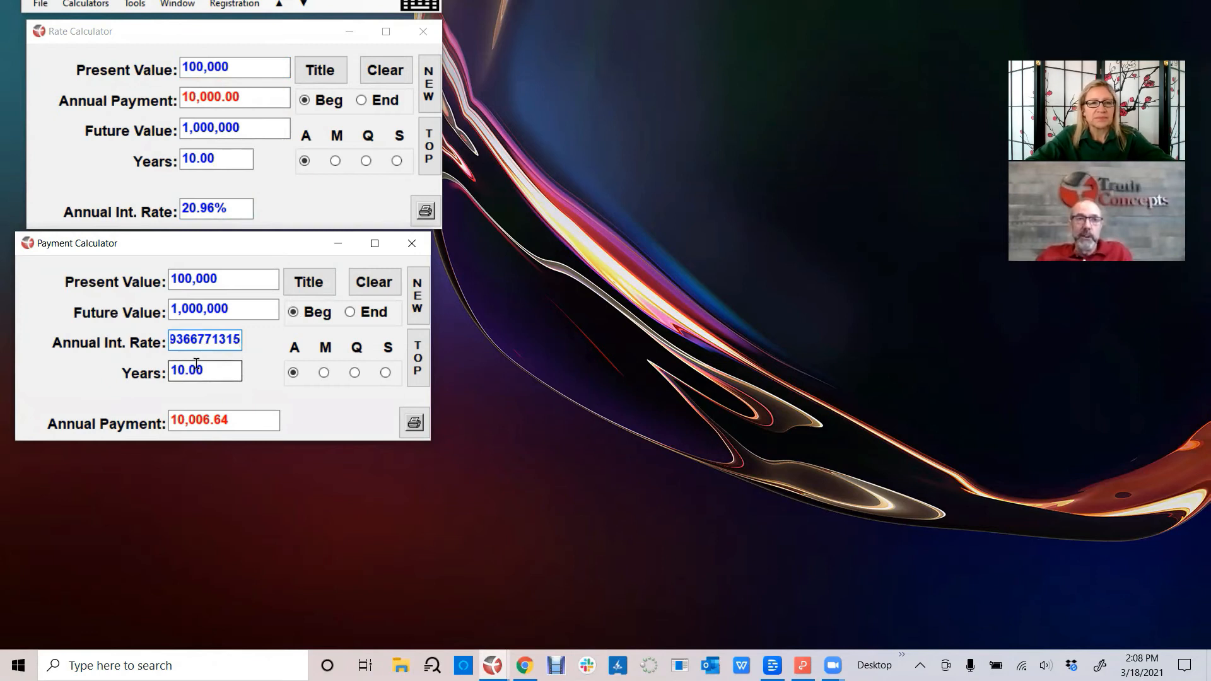
key("Tab")
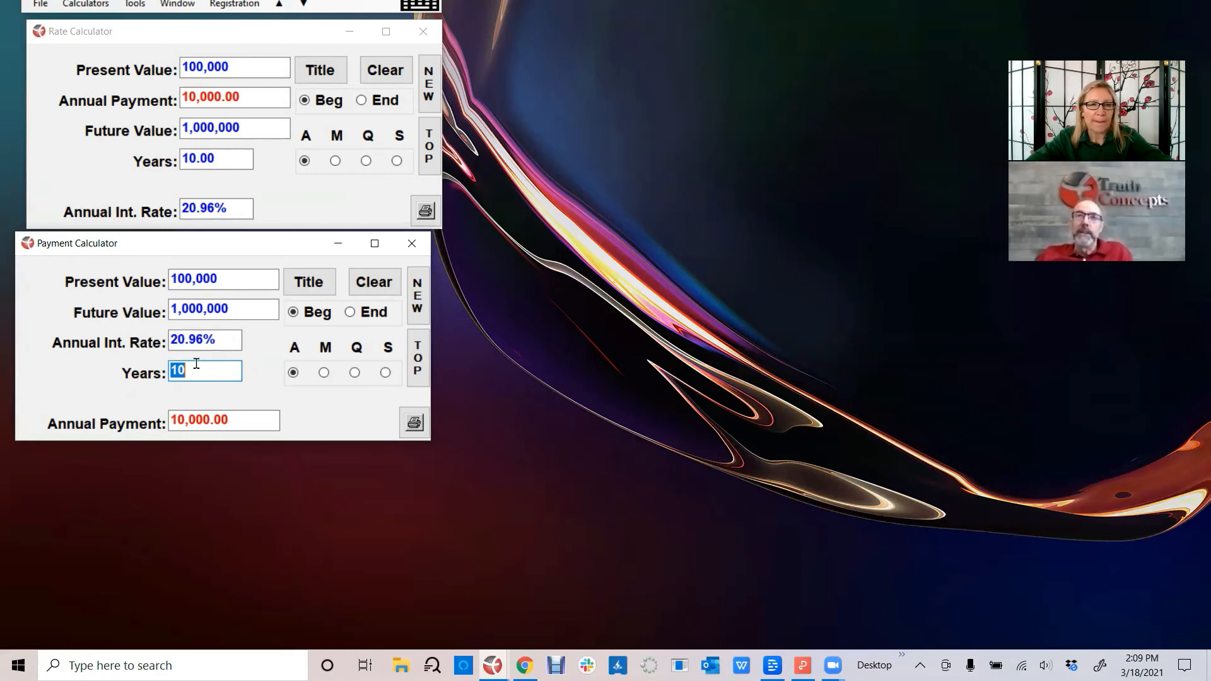
- Open the Future Value Calculator and set its present value to 100,000 and annual payment to 10,000
left_click(127, 316)
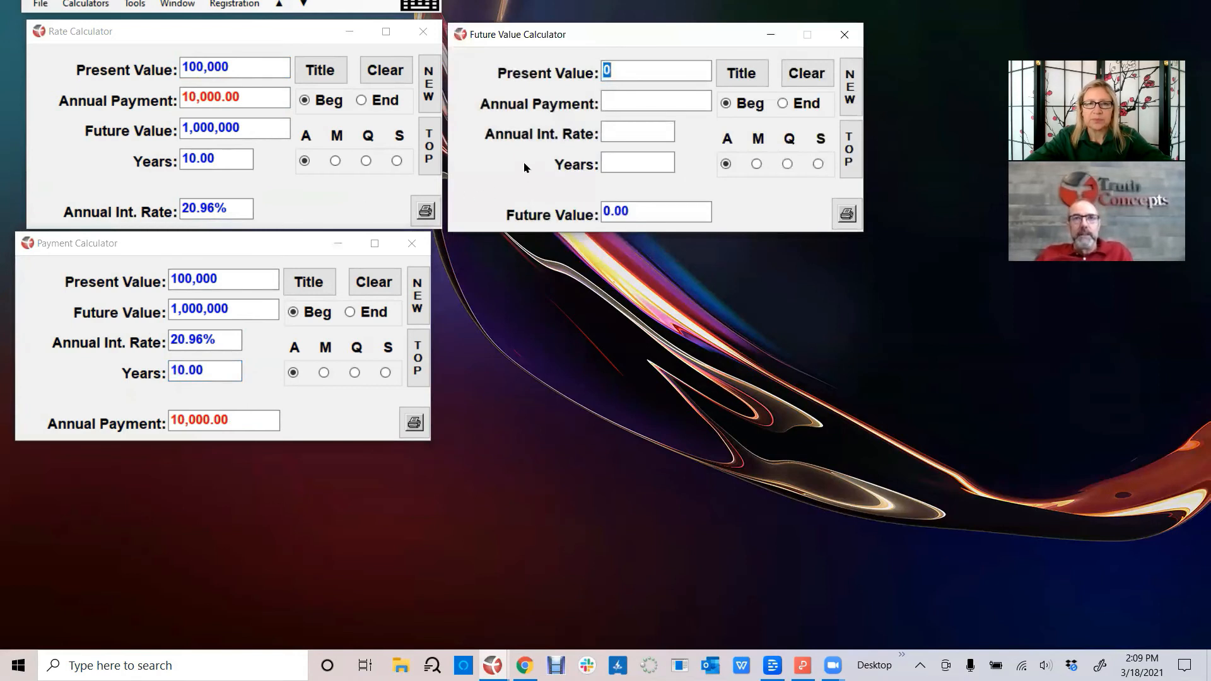
type("100000")
key("Tab")
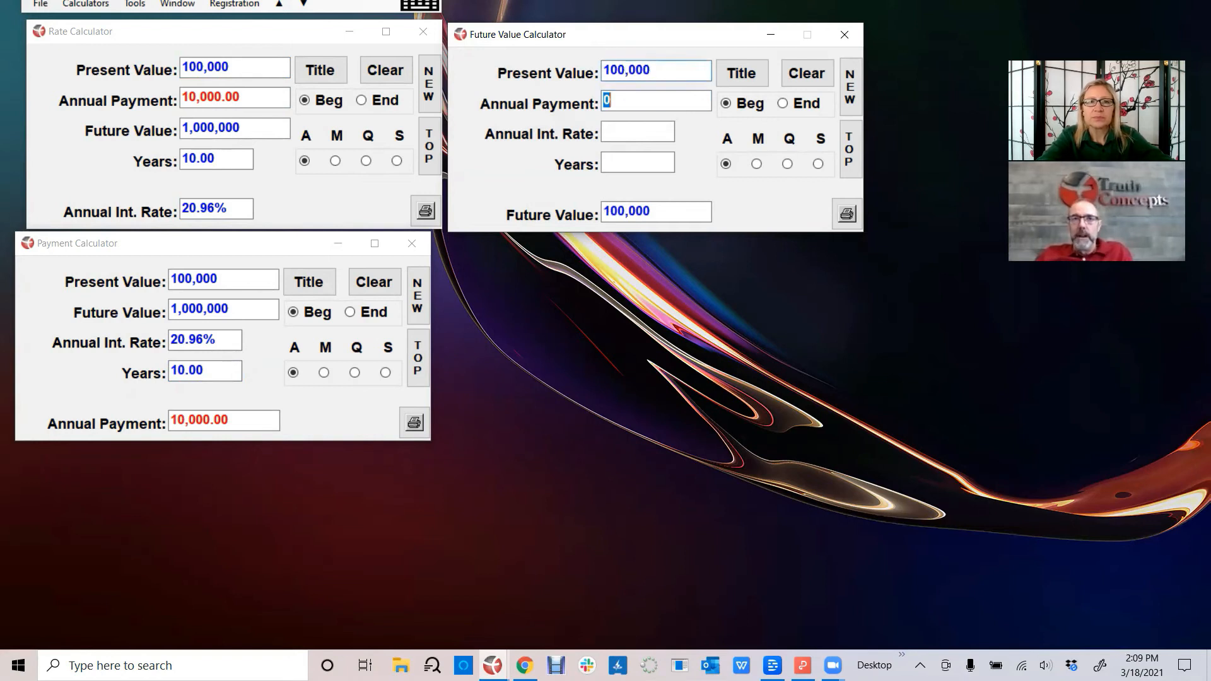
type("10000")
key("Tab")
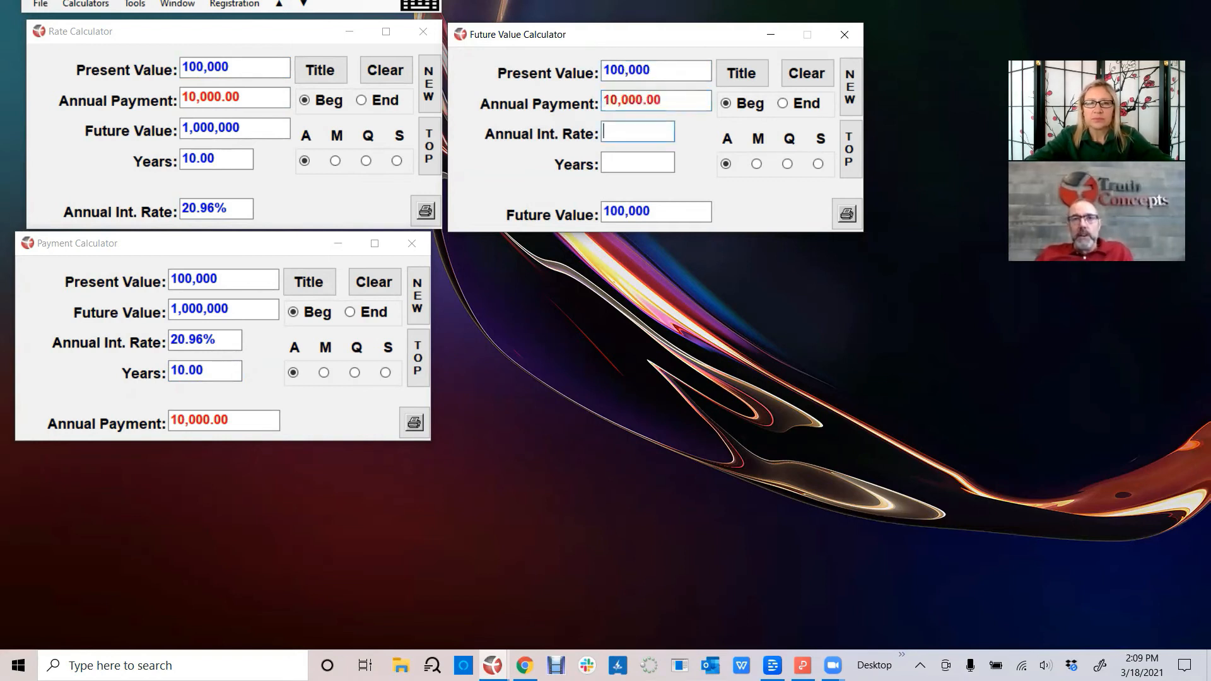
- Paste the copied interest rate into the Future Value Calculator and set the period to 10 years to calculate the future value
right_click(650, 127)
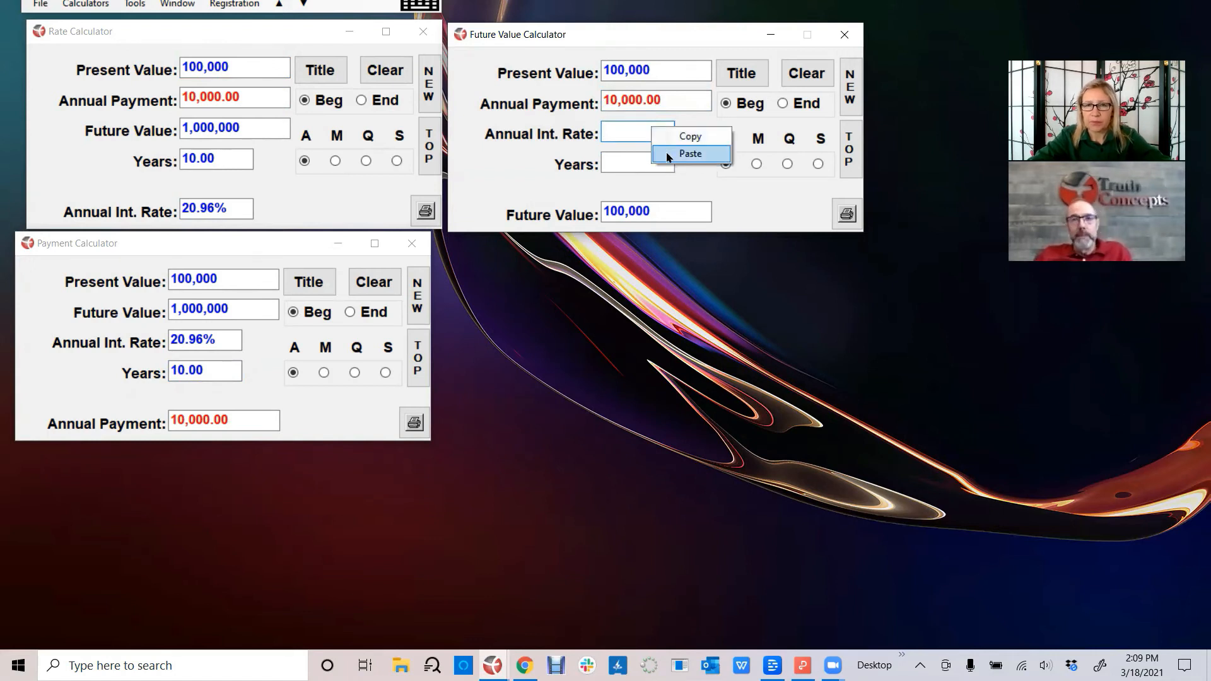
left_click(690, 153)
key("Tab")
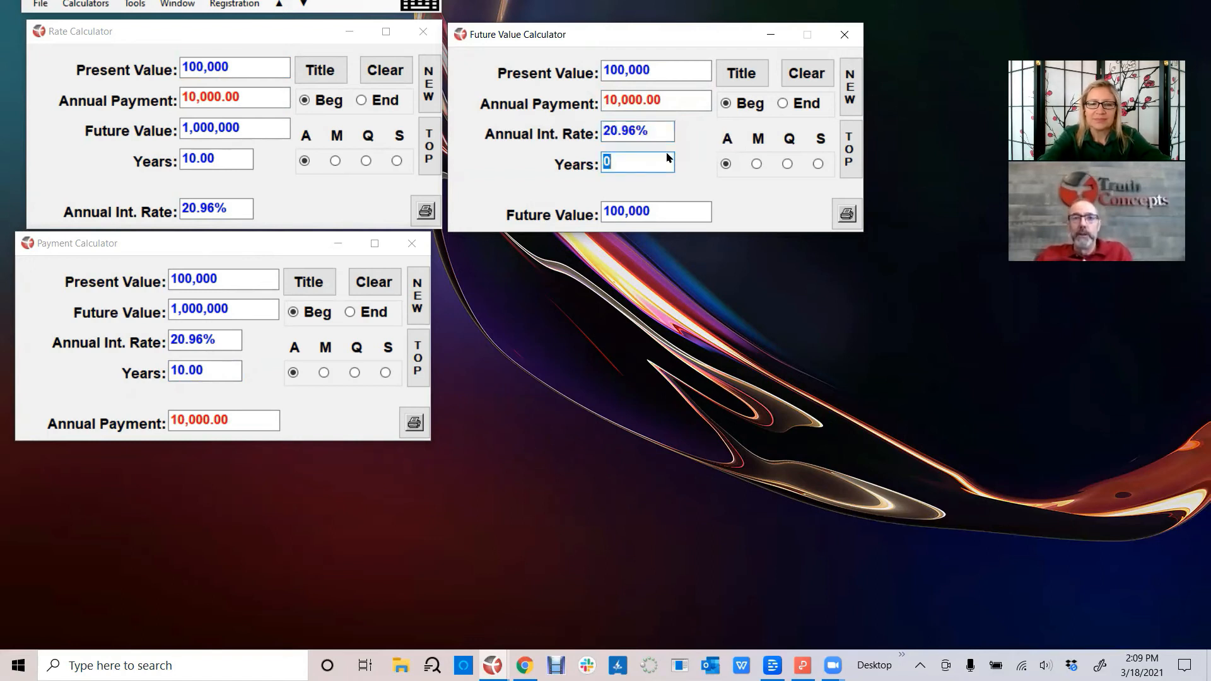
type("10")
key("Tab")
key("Tab")
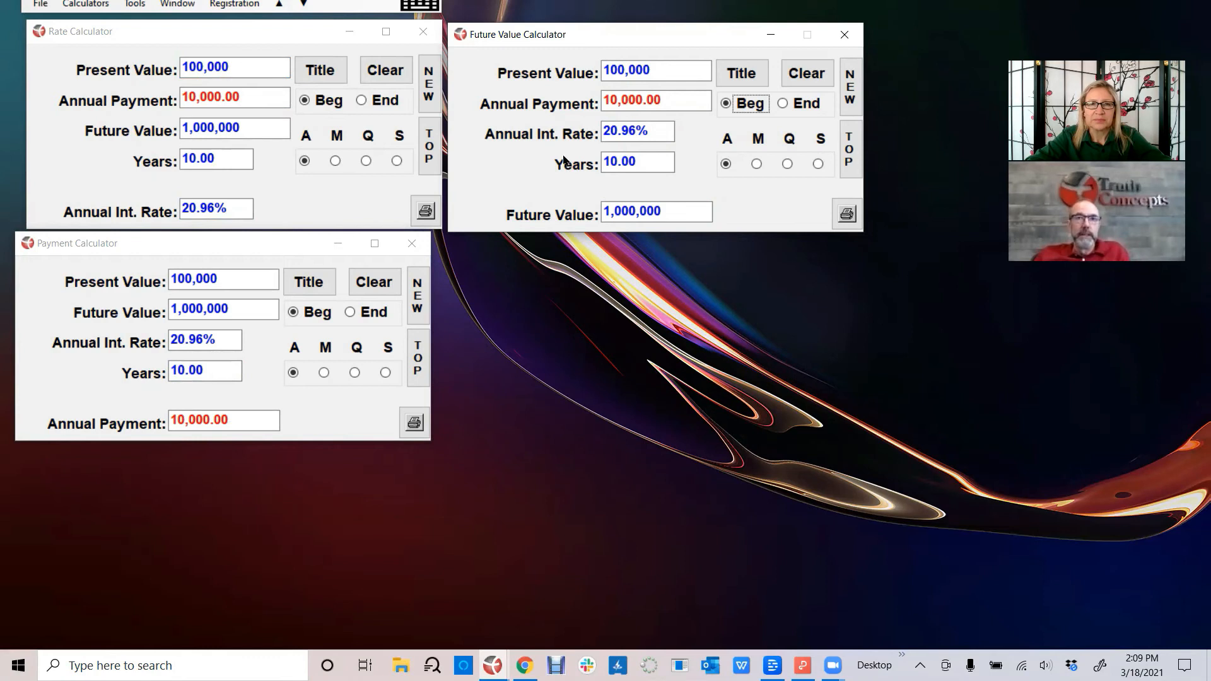
- Open the Present Value Calculator and set its future value to 1,000,000 and annual payment to 10,000
left_click(527, 76)
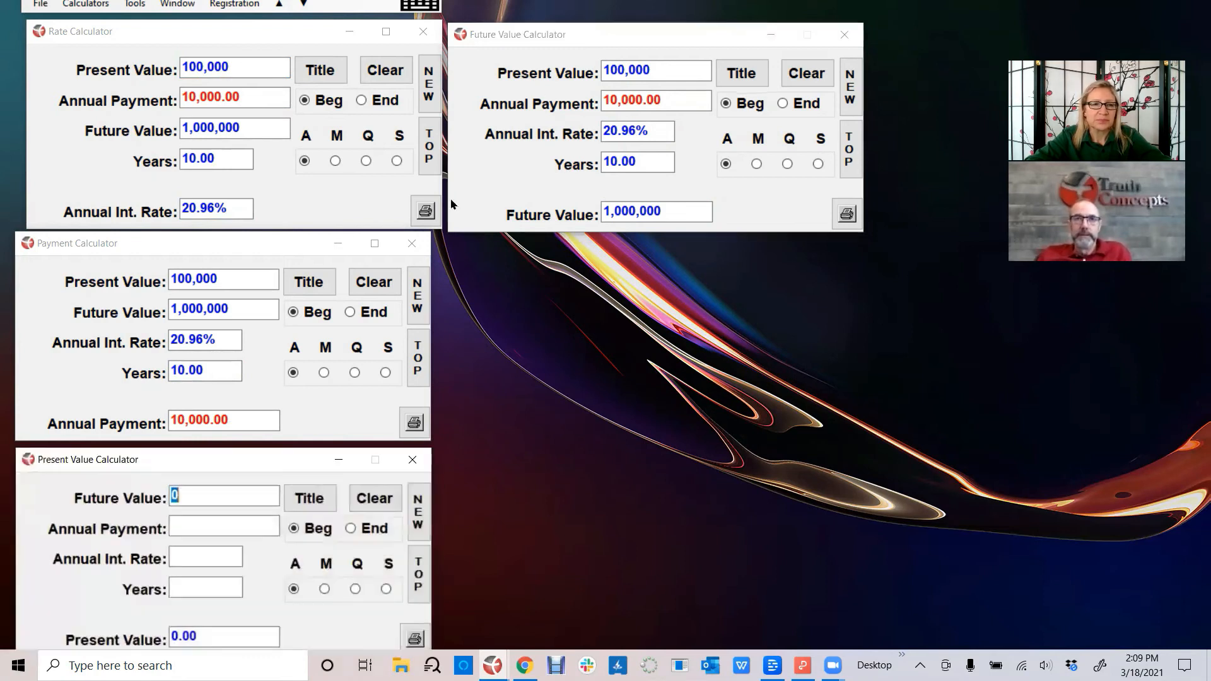
type("1,000,00")
type("0")
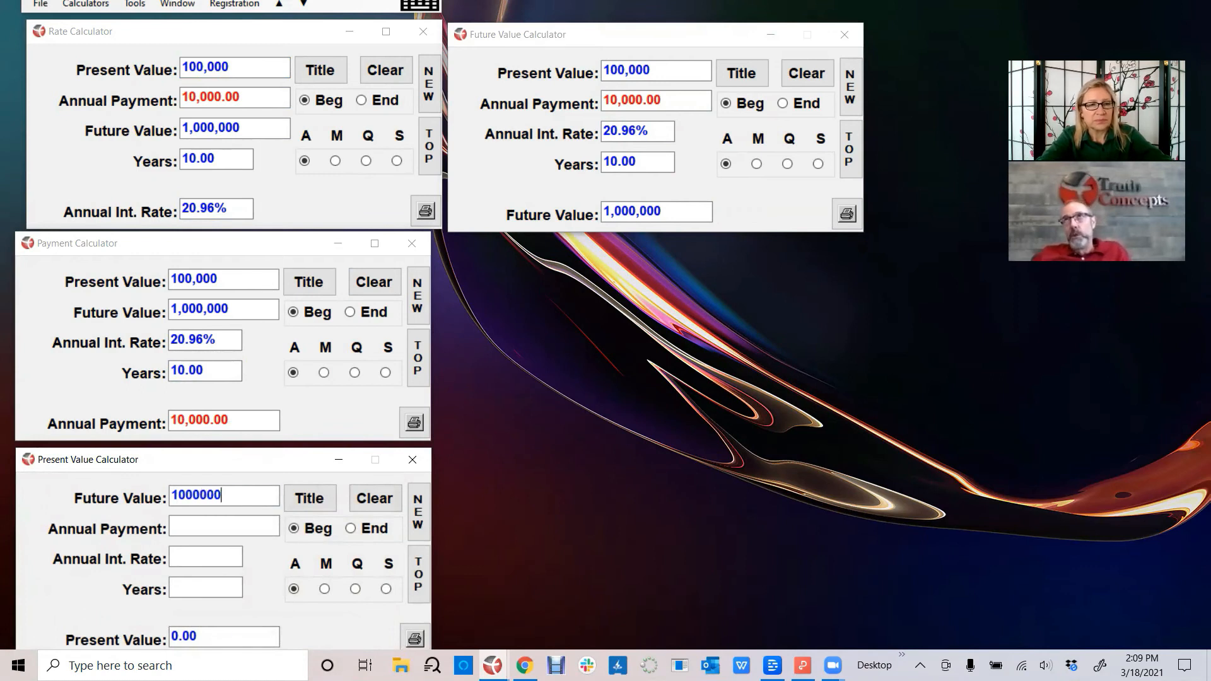
key("Tab")
type("10000")
key("Tab")
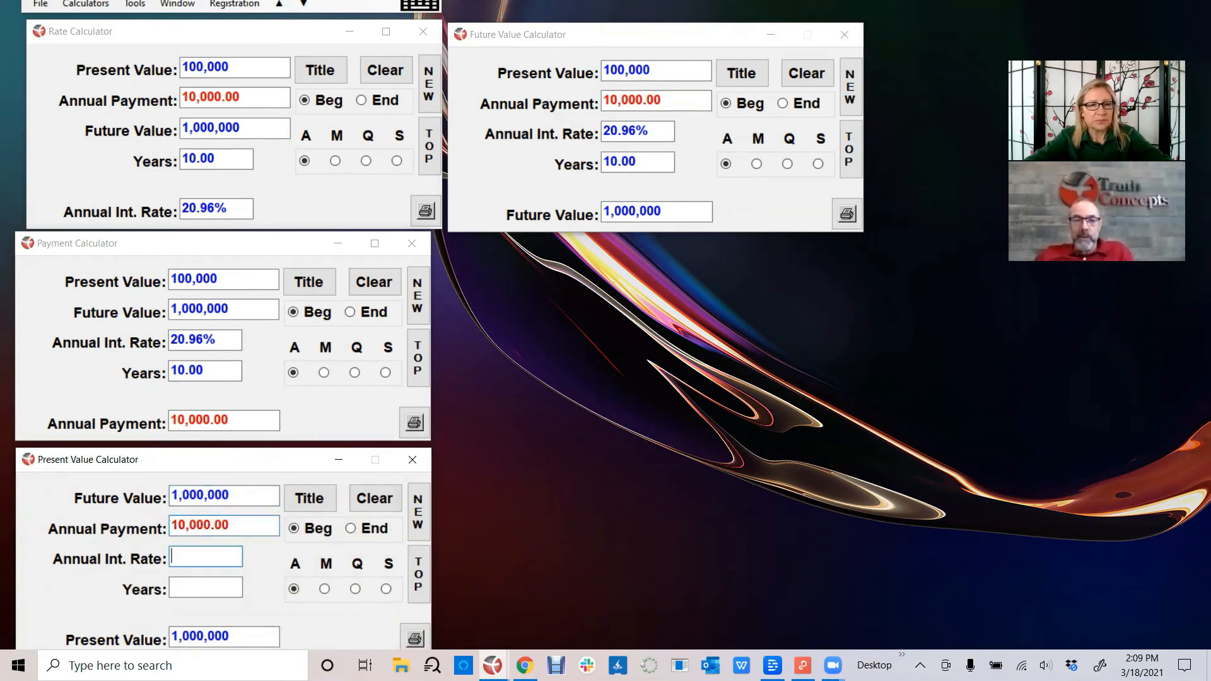
- Paste the copied interest rate into the Present Value Calculator and set the period to 10 years to calculate the present value
right_click(210, 555)
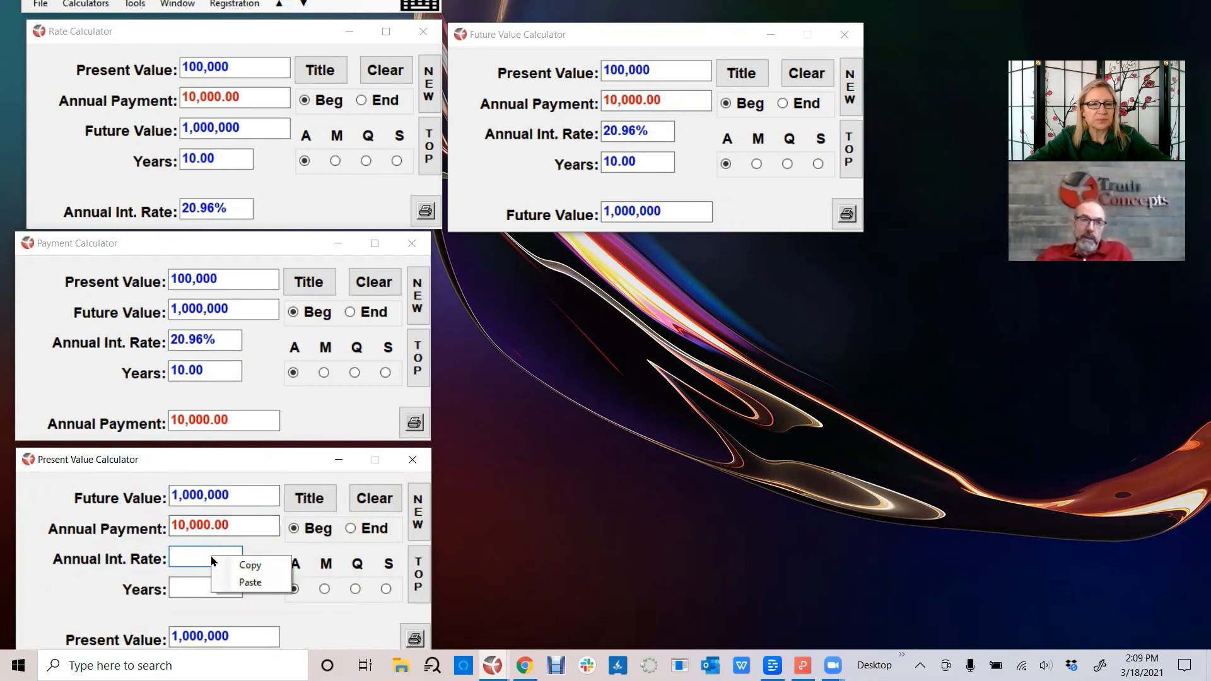
left_click(249, 582)
key("Tab")
type("1")
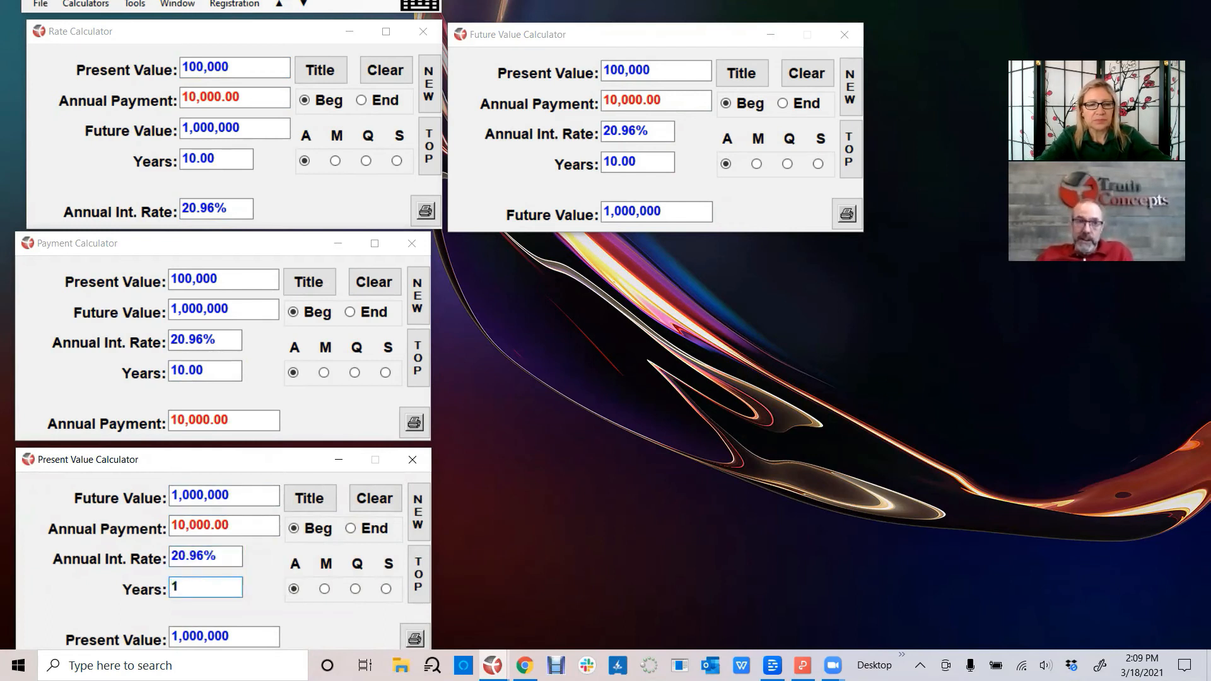
type("0")
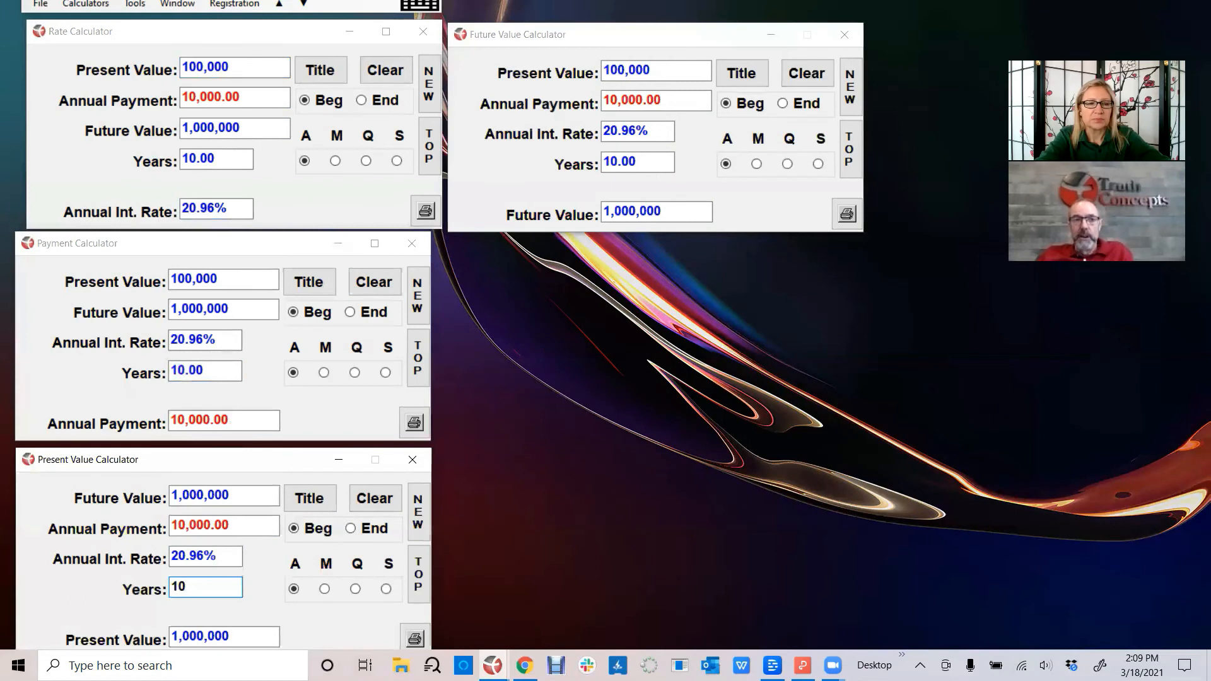
key("Tab")
key("Tab")
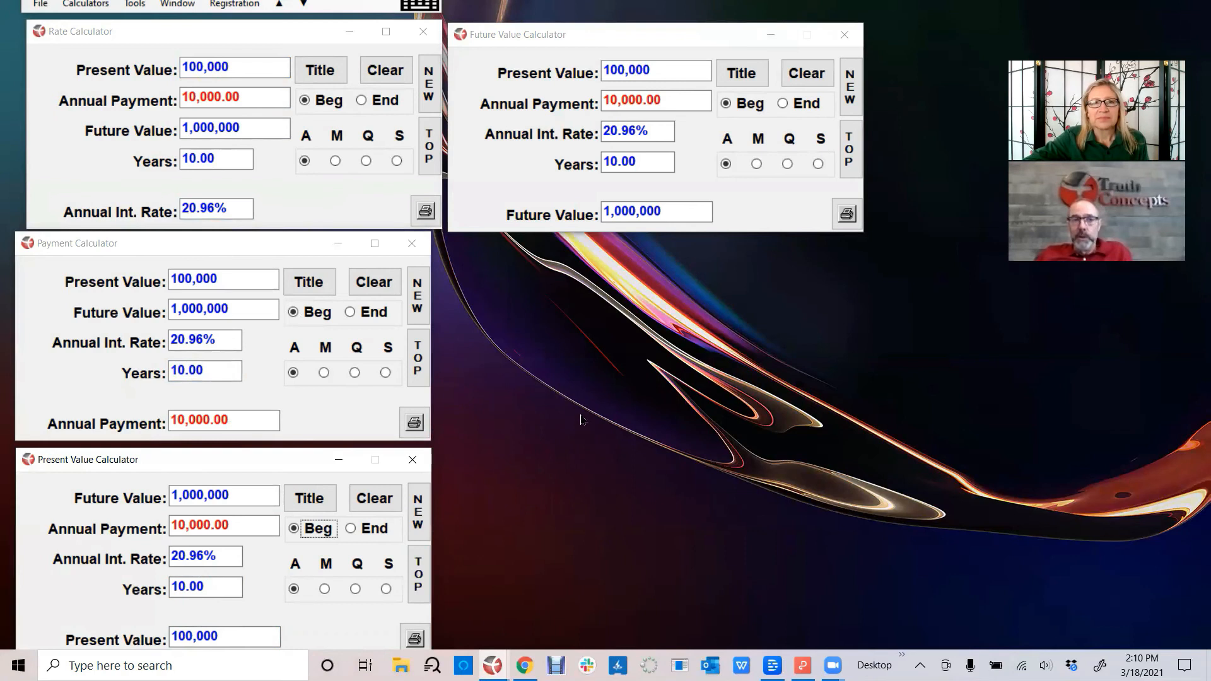
- Open the Time Period Calculator and set the present value to 100,000, annual payment to 10,000 and future value to 1,000,000
left_click(568, 165)
left_click(567, 166)
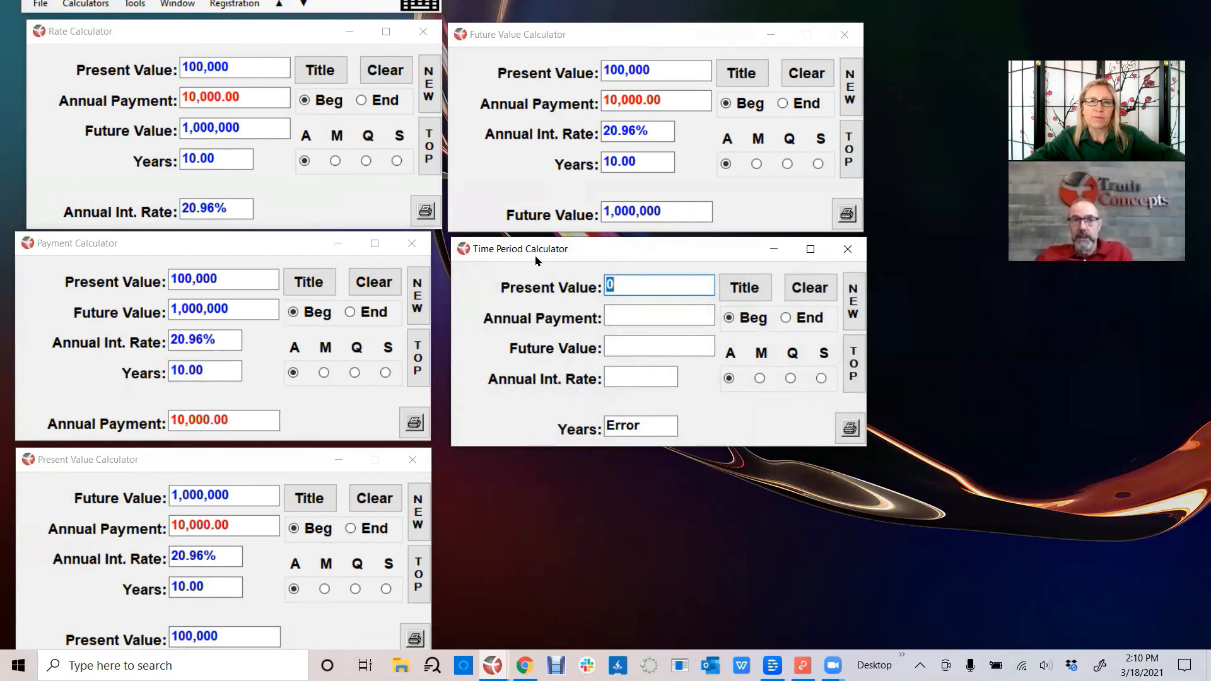
type("100000")
key("Tab")
type("10000")
key("Tab")
type("1,000,000")
key("Tab")
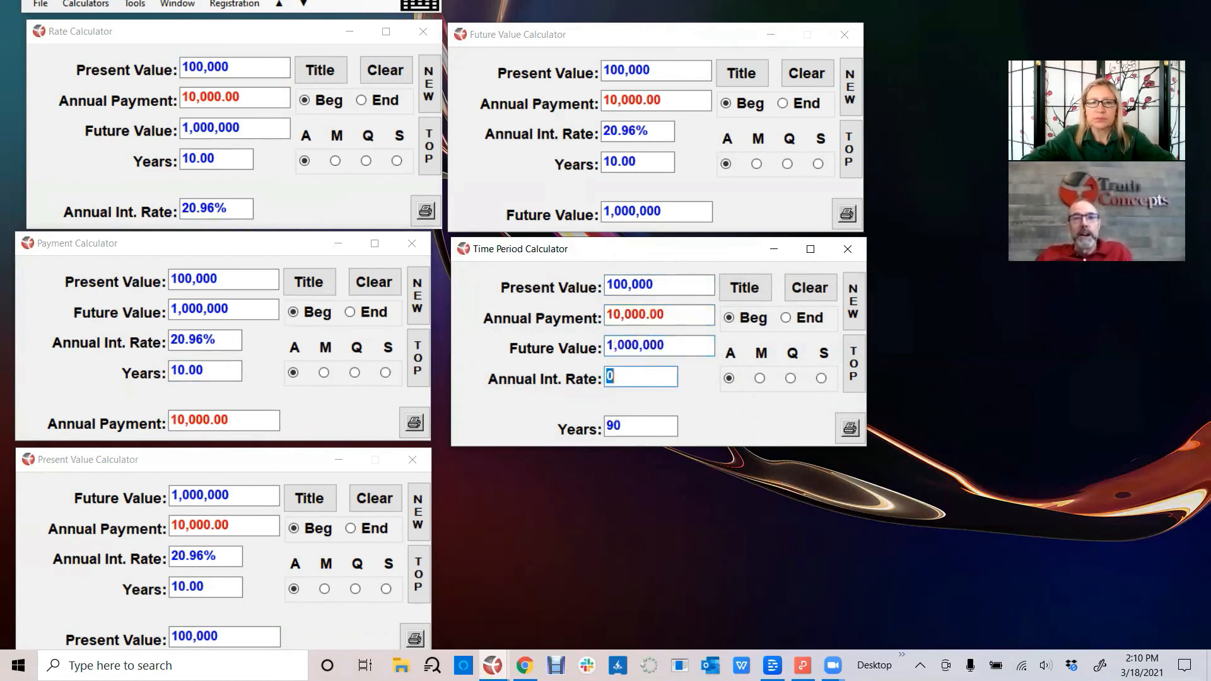
- Paste the copied full-precision rate as the Time Period Calculator's annual interest rate to calculate the number of years
right_click(660, 375)
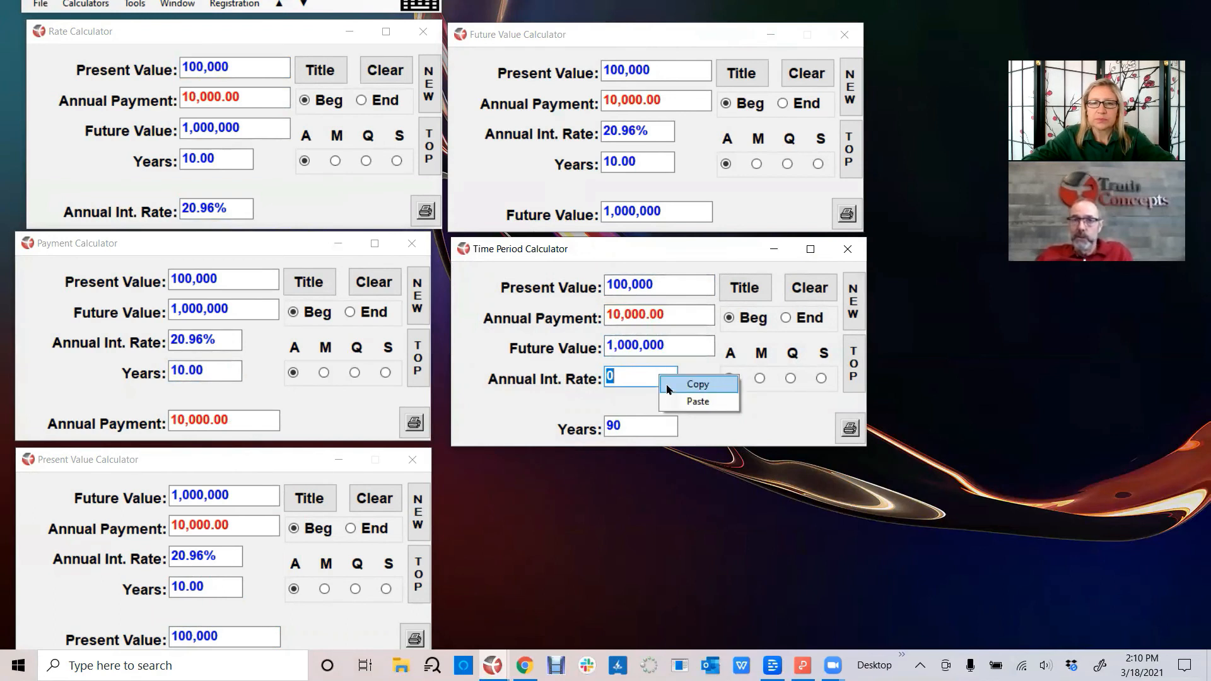
left_click(698, 401)
key("Tab")
key("Tab")
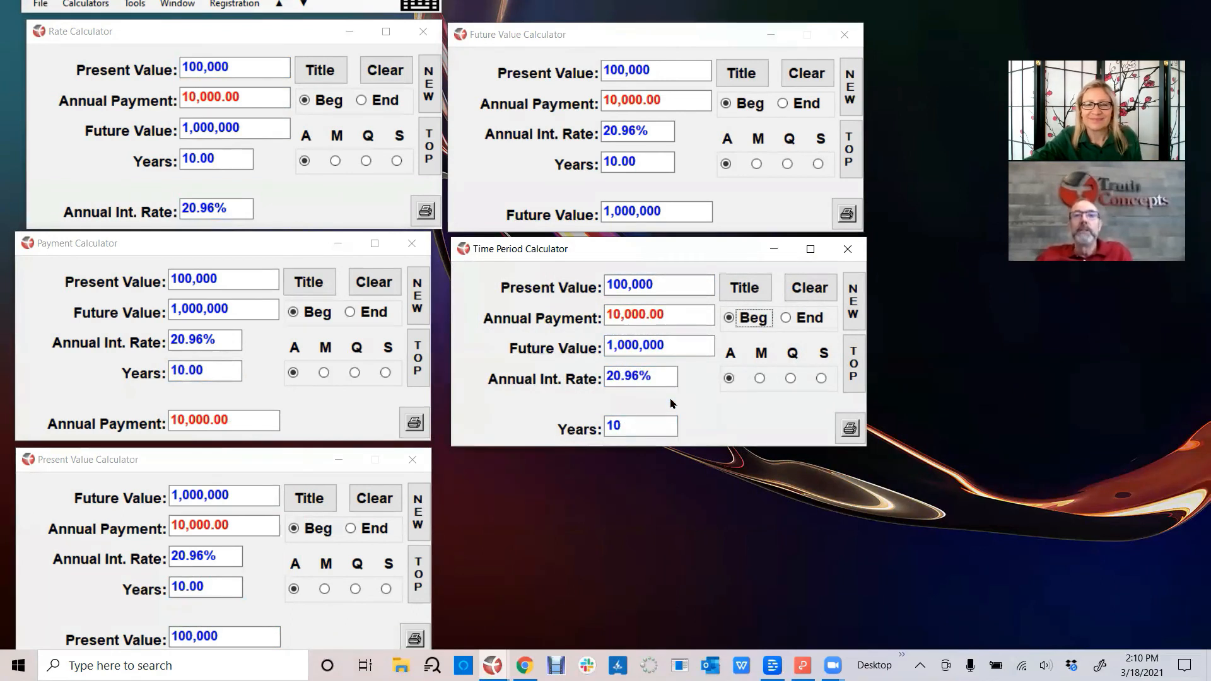